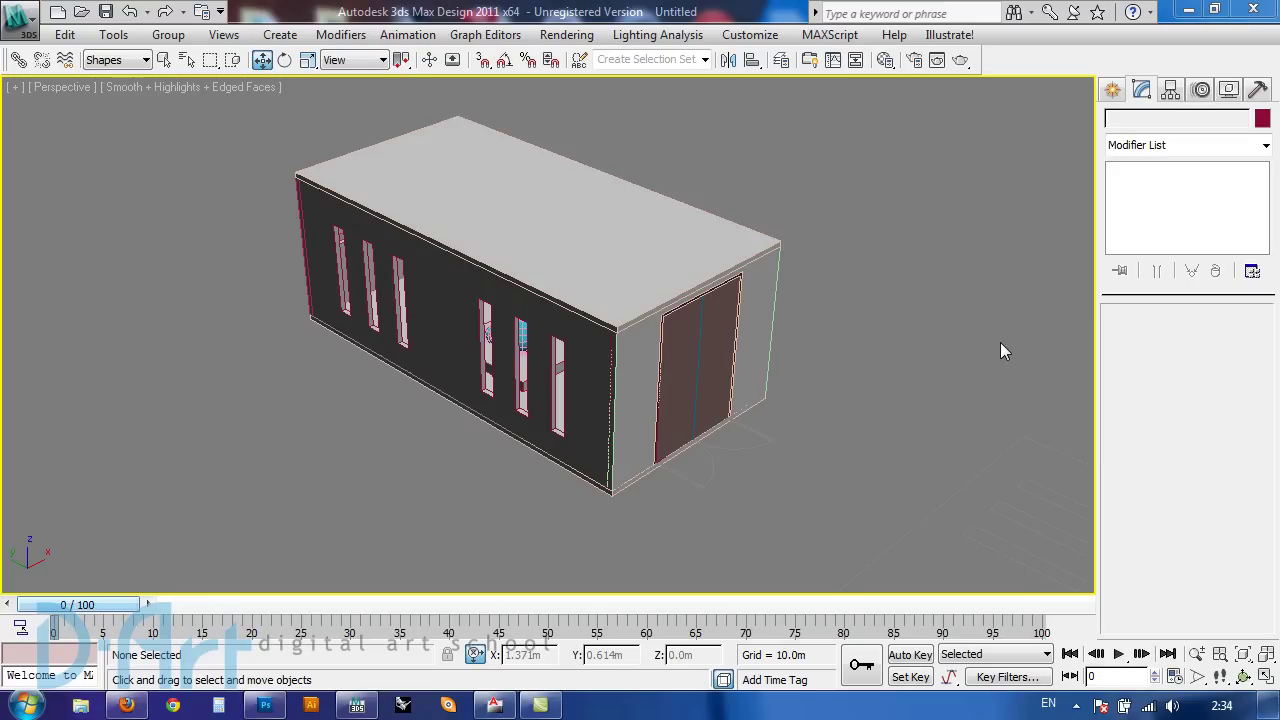
# Orbit, pan and zoom the viewport to frame the whole building
pyautogui.keyDown('alt'); pyautogui.moveTo(426, 337); pyautogui.dragTo(500, 337, button='middle'); pyautogui.keyUp('alt')
pyautogui.scroll(3, 346, 337)
pyautogui.moveTo(346, 337); pyautogui.dragTo(387, 290, button='middle')
pyautogui.press('z')
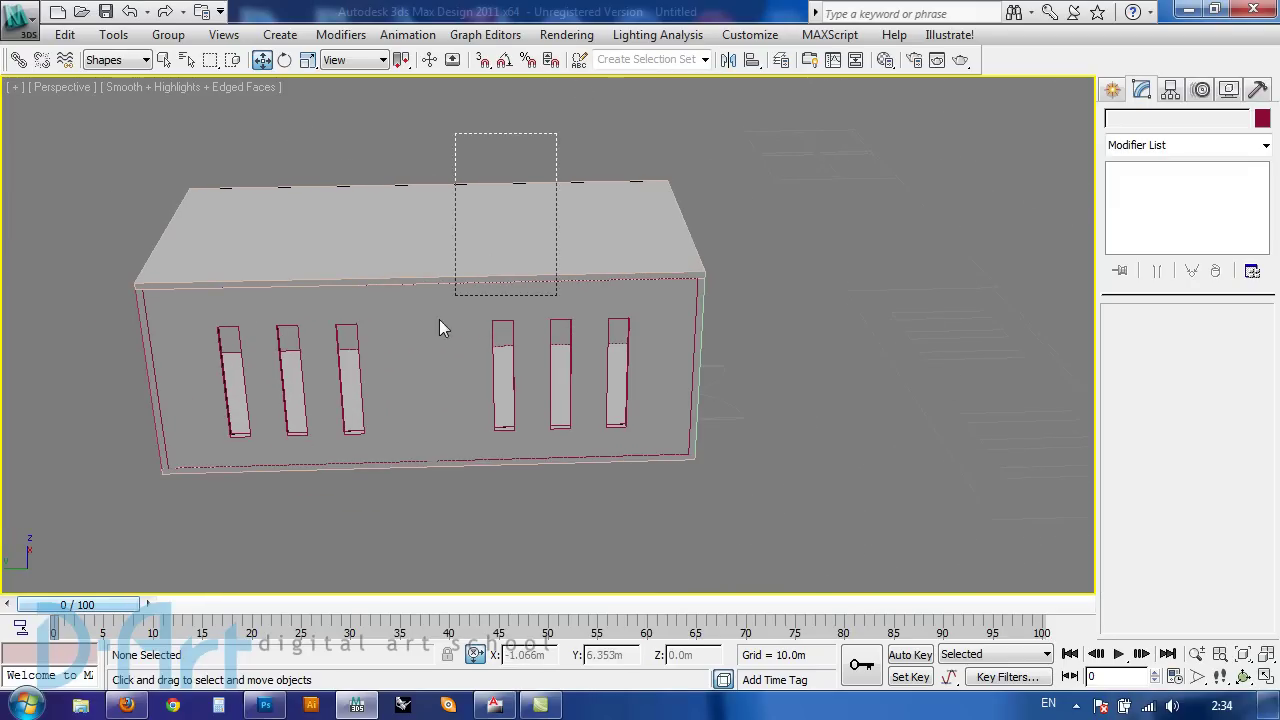
pyautogui.moveTo(329, 414)
pyautogui.keyDown('alt'); pyautogui.mouseDown(button='middle')
pyautogui.moveTo(432, 367)
pyautogui.moveTo(305, 339)
pyautogui.moveTo(757, 228)
pyautogui.moveTo(1029, 517)
pyautogui.mouseUp(button='middle'); pyautogui.keyUp('alt')
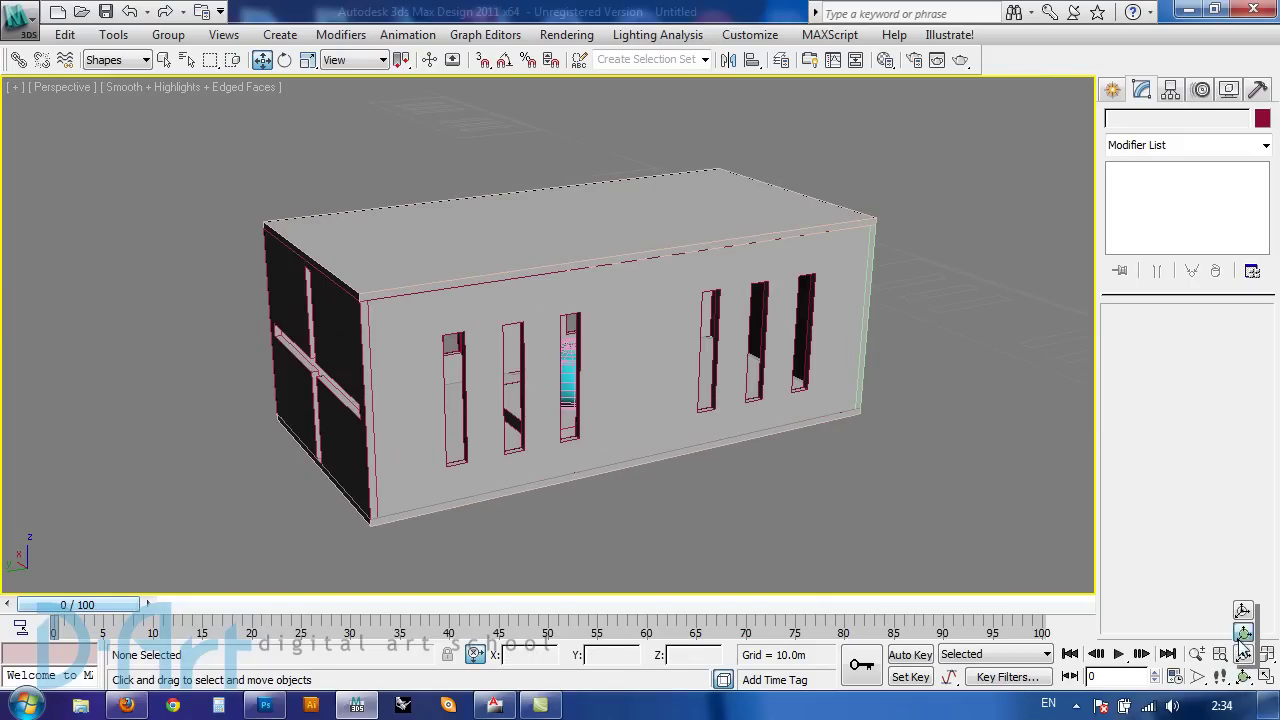
pyautogui.click(1243, 677)
pyautogui.rightClick(730, 504)
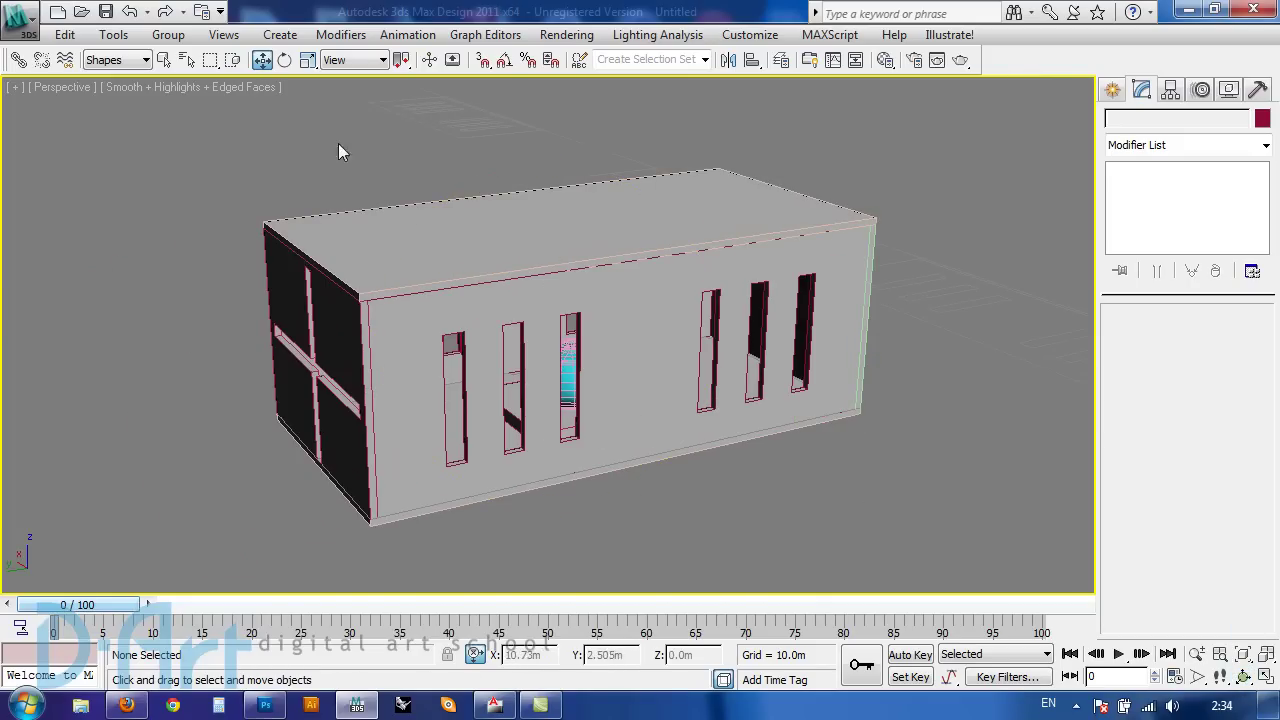
# Set the selection filter to All and crossing-select all seven house parts
pyautogui.click(130, 60)
pyautogui.click(113, 80)
pyautogui.moveTo(749, 543); pyautogui.dragTo(526, 229)
pyautogui.moveTo(383, 291)
pyautogui.keyDown('alt'); pyautogui.mouseDown(button='middle')
pyautogui.moveTo(556, 320)
pyautogui.moveTo(649, 280)
pyautogui.mouseUp(button='middle'); pyautogui.keyUp('alt')
pyautogui.moveTo(754, 263)
pyautogui.keyDown('alt'); pyautogui.mouseDown(button='middle')
pyautogui.moveTo(549, 286)
pyautogui.moveTo(465, 263)
pyautogui.moveTo(443, 286)
pyautogui.moveTo(456, 292)
pyautogui.mouseUp(button='middle'); pyautogui.keyUp('alt')
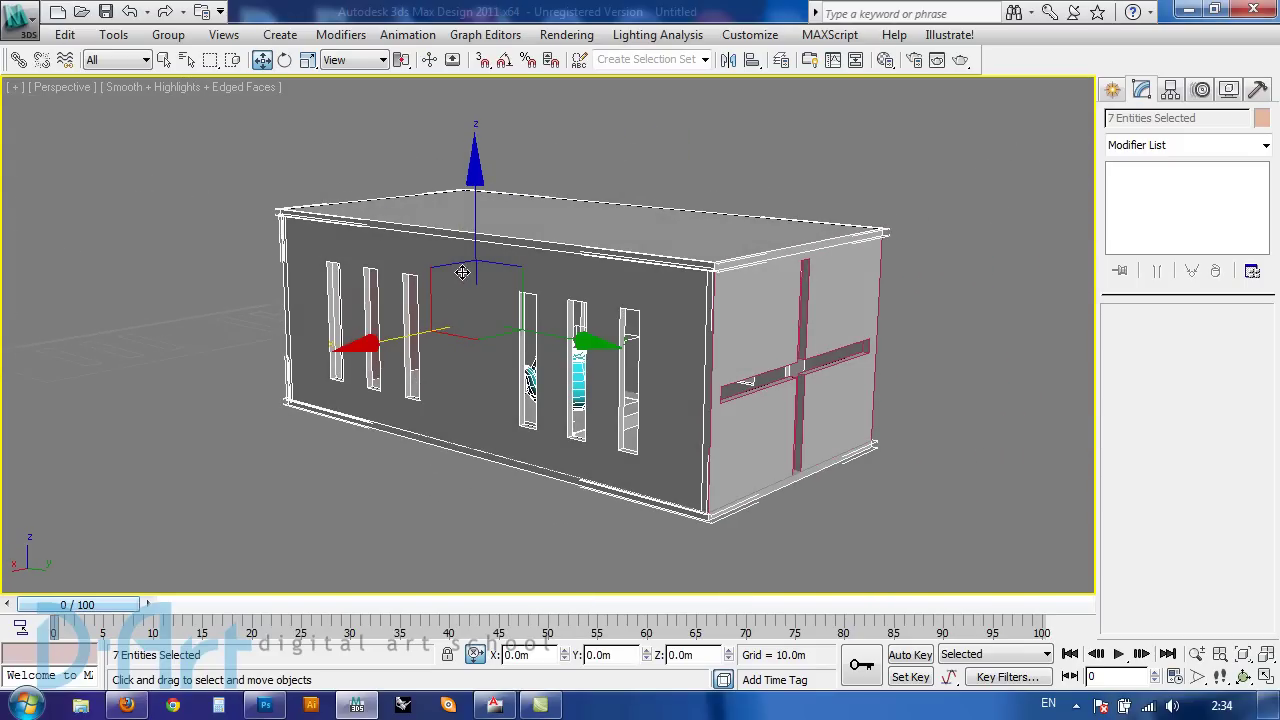
# Lift the roof slab Rectangle006 on Z to peek inside, then undo the move
pyautogui.click(666, 197)
pyautogui.click(608, 240)
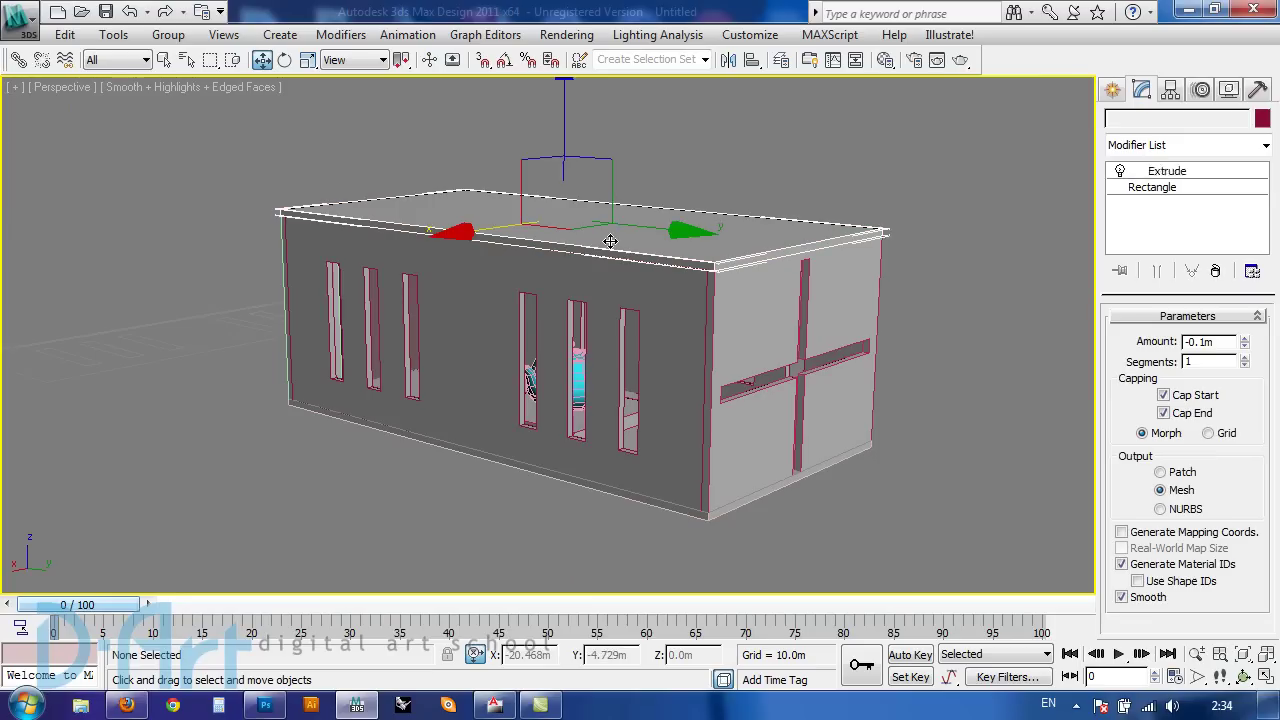
pyautogui.keyDown('alt'); pyautogui.moveTo(613, 257); pyautogui.dragTo(591, 309, button='middle'); pyautogui.keyUp('alt')
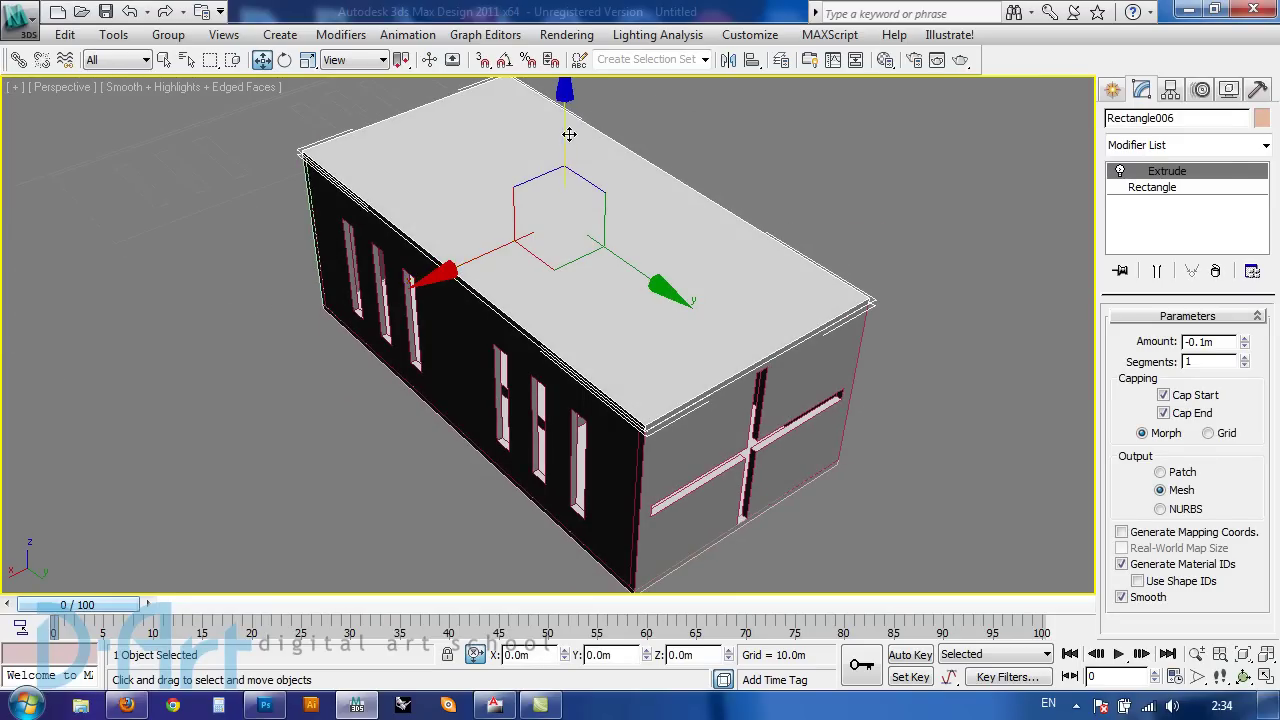
pyautogui.moveTo(569, 134); pyautogui.dragTo(575, 14)
pyautogui.keyDown('alt'); pyautogui.moveTo(560, 210); pyautogui.dragTo(761, 206, button='middle'); pyautogui.keyUp('alt')
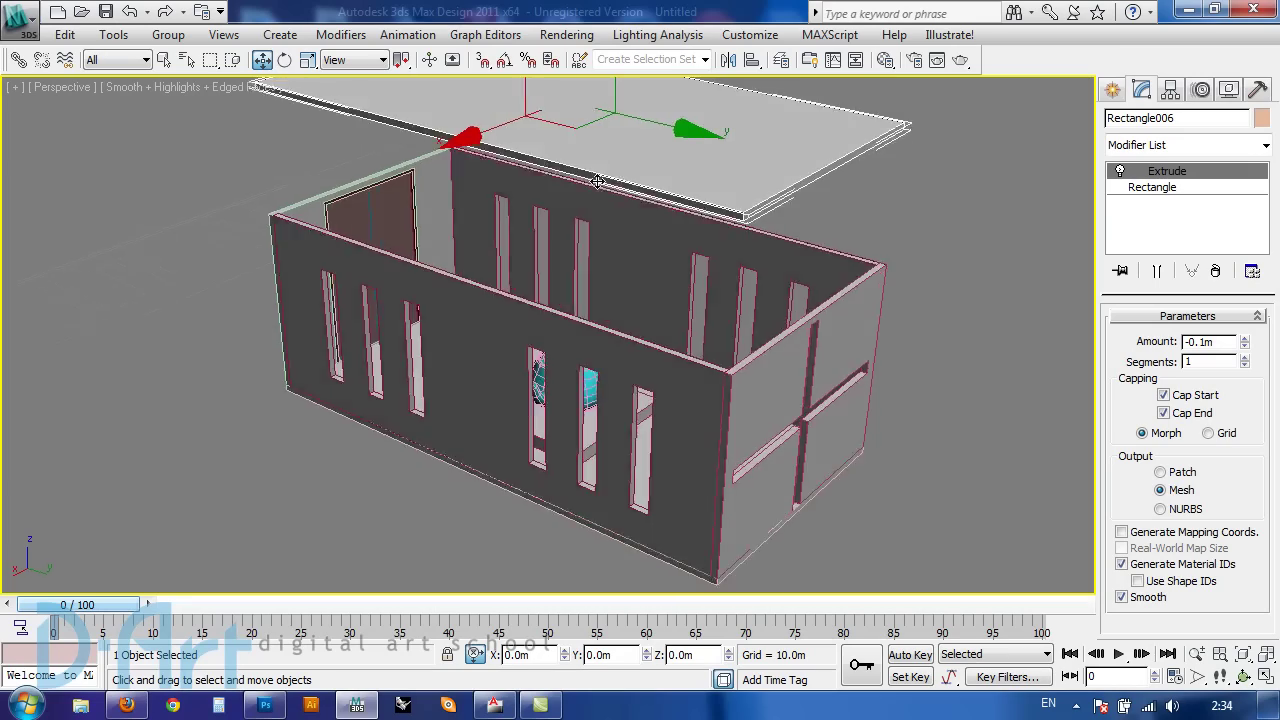
pyautogui.hotkey('ctrl', 'z')
# Region-select all eight parts of the house, roof included
pyautogui.moveTo(846, 314)
pyautogui.keyDown('alt'); pyautogui.mouseDown(button='middle')
pyautogui.moveTo(580, 237)
pyautogui.moveTo(903, 141)
pyautogui.mouseUp(button='middle'); pyautogui.keyUp('alt')
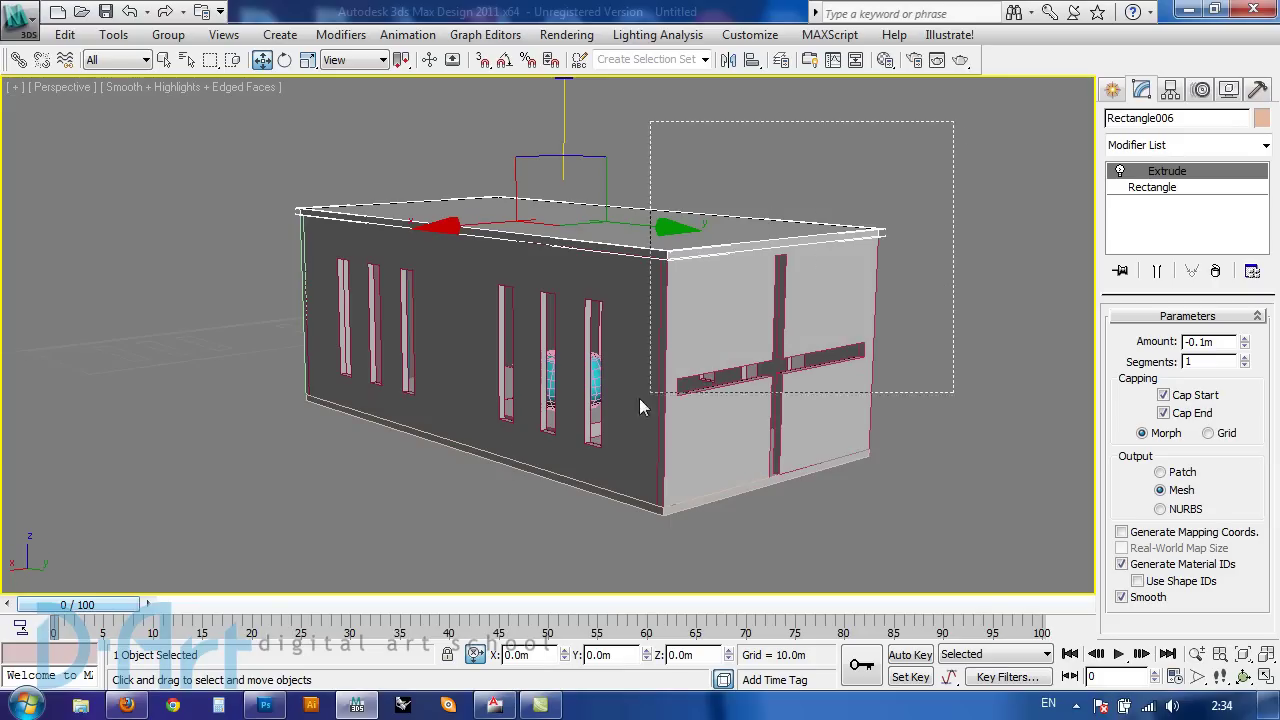
pyautogui.moveTo(269, 545); pyautogui.dragTo(271, 542)
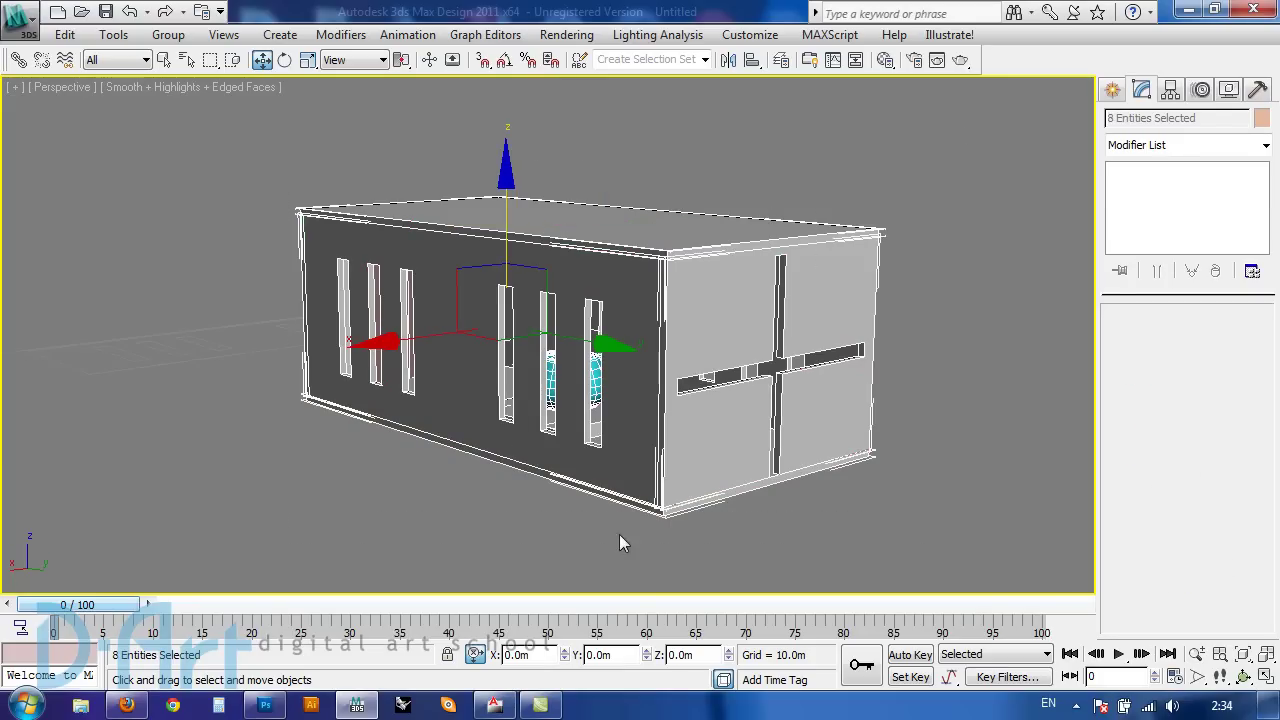
pyautogui.click(1248, 145)
# Add a Slice modifier to the selected house
pyautogui.moveTo(1266, 198); pyautogui.dragTo(1272, 457)
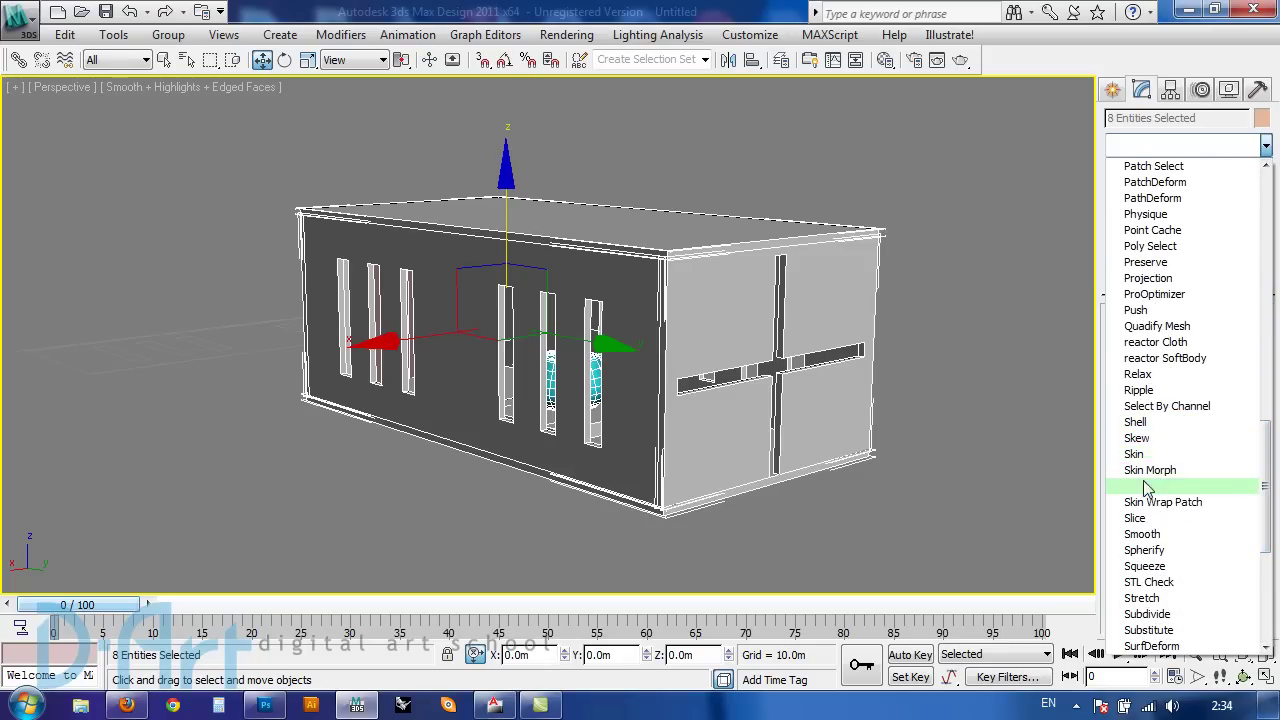
pyautogui.click(1136, 518)
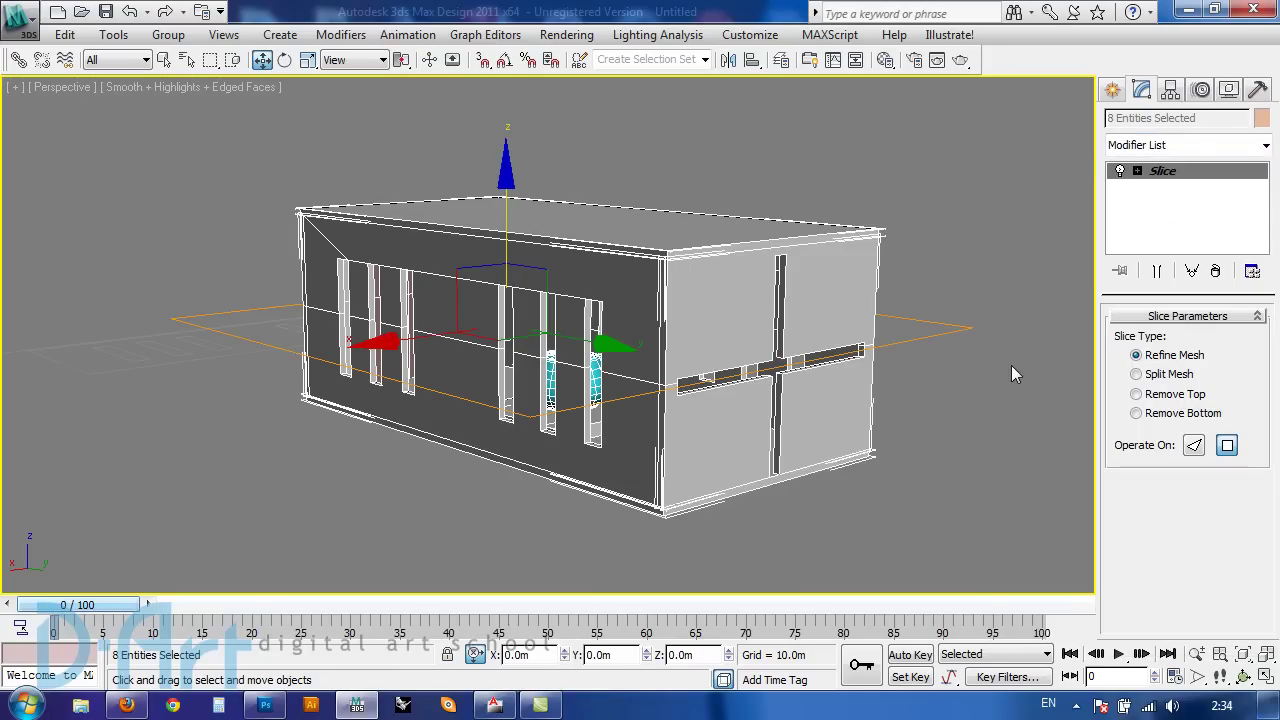
pyautogui.moveTo(521, 285)
pyautogui.keyDown('alt'); pyautogui.mouseDown(button='middle')
pyautogui.moveTo(540, 345)
pyautogui.moveTo(557, 277)
pyautogui.mouseUp(button='middle'); pyautogui.keyUp('alt')
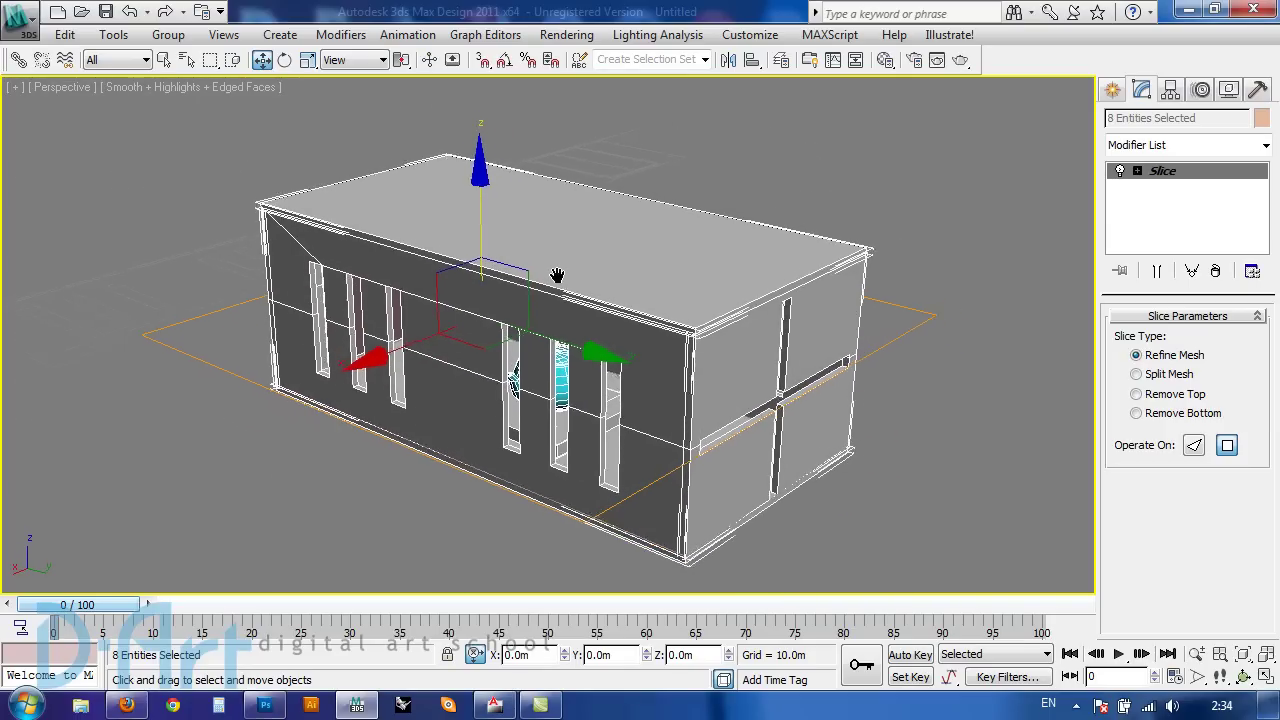
# Compare Remove Top and Remove Bottom, settling on Remove Top to expose the interior
pyautogui.click(1137, 395)
pyautogui.moveTo(1019, 364)
pyautogui.keyDown('alt'); pyautogui.mouseDown(button='middle')
pyautogui.moveTo(804, 325)
pyautogui.moveTo(795, 344)
pyautogui.moveTo(759, 286)
pyautogui.moveTo(782, 252)
pyautogui.mouseUp(button='middle'); pyautogui.keyUp('alt')
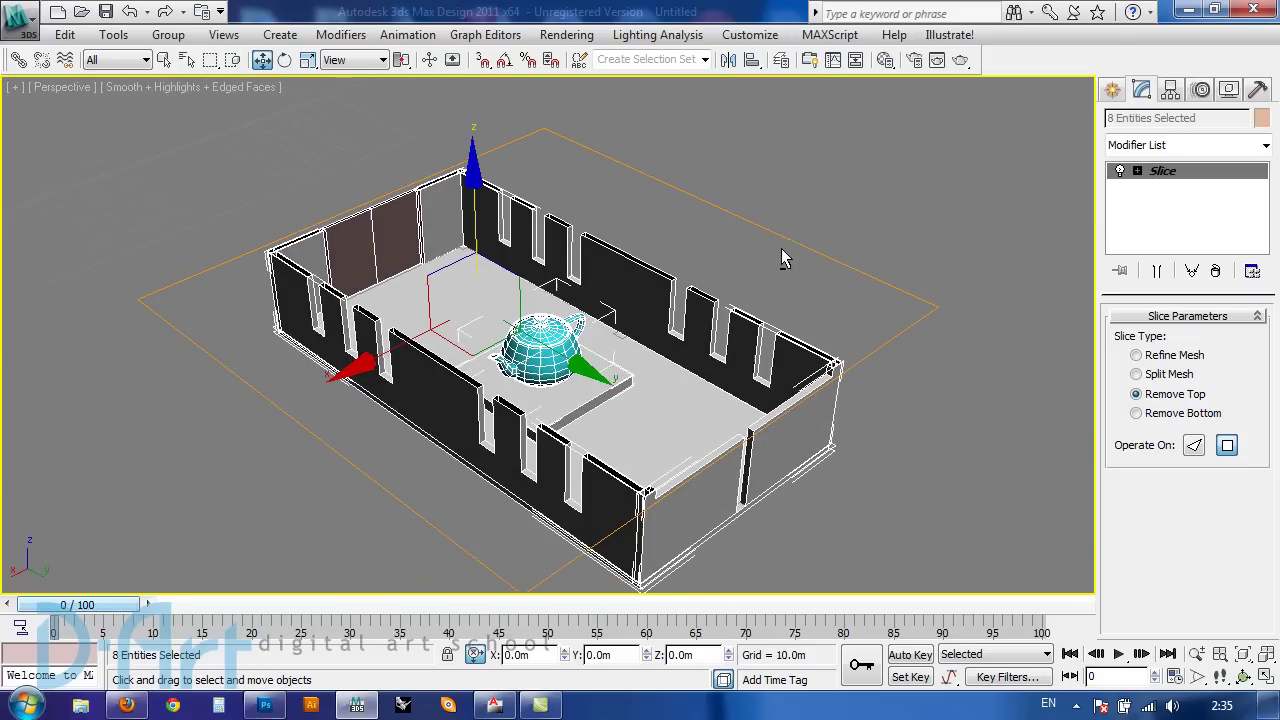
pyautogui.click(1137, 414)
pyautogui.keyDown('alt'); pyautogui.moveTo(723, 364); pyautogui.dragTo(728, 248, button='middle'); pyautogui.keyUp('alt')
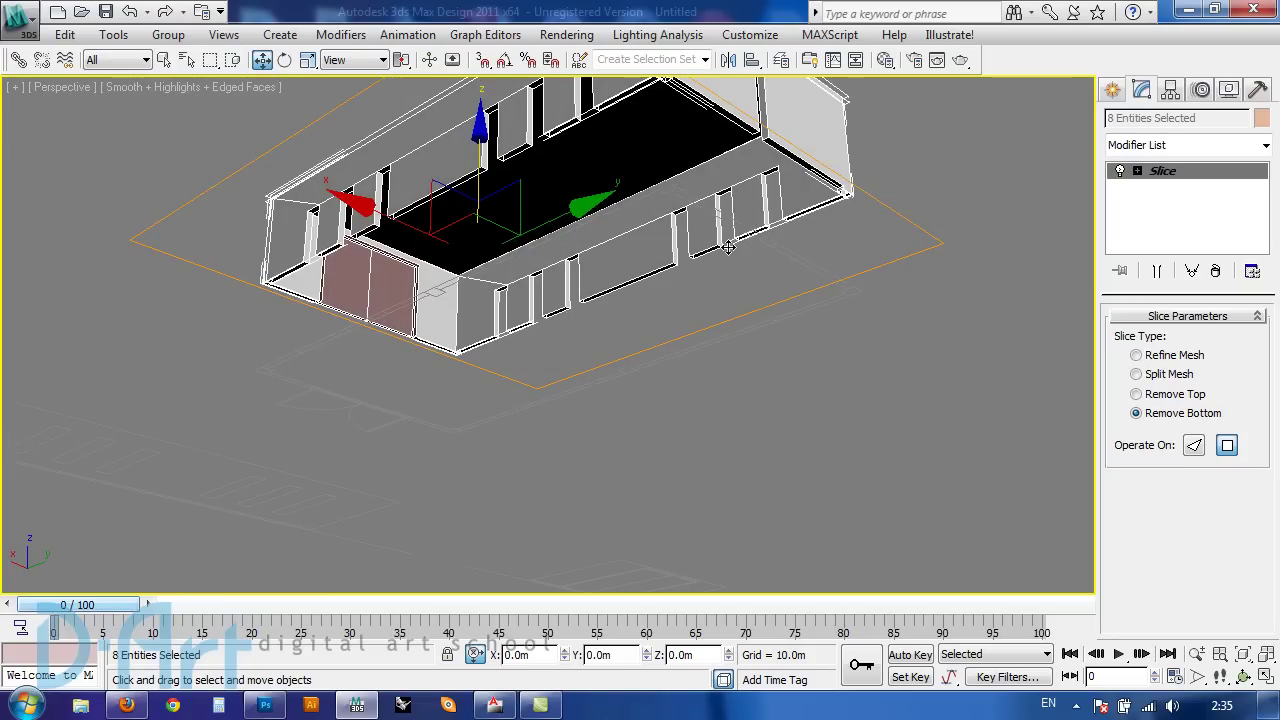
pyautogui.click(1137, 394)
pyautogui.moveTo(823, 251)
pyautogui.keyDown('alt'); pyautogui.mouseDown(button='middle')
pyautogui.moveTo(754, 329)
pyautogui.moveTo(762, 297)
pyautogui.moveTo(742, 294)
pyautogui.moveTo(736, 314)
pyautogui.moveTo(799, 295)
pyautogui.mouseUp(button='middle'); pyautogui.keyUp('alt')
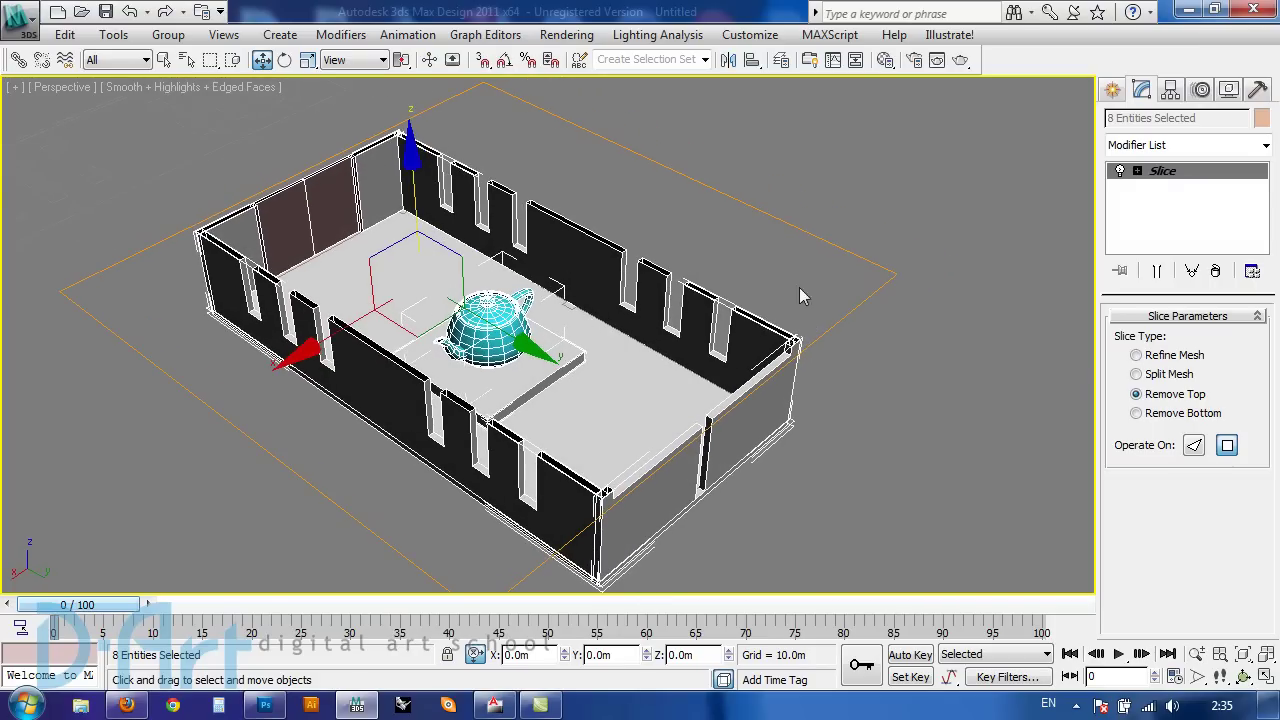
# Rotate the Slice plane 90° about Y using exact rotation entry
pyautogui.click(1138, 172)
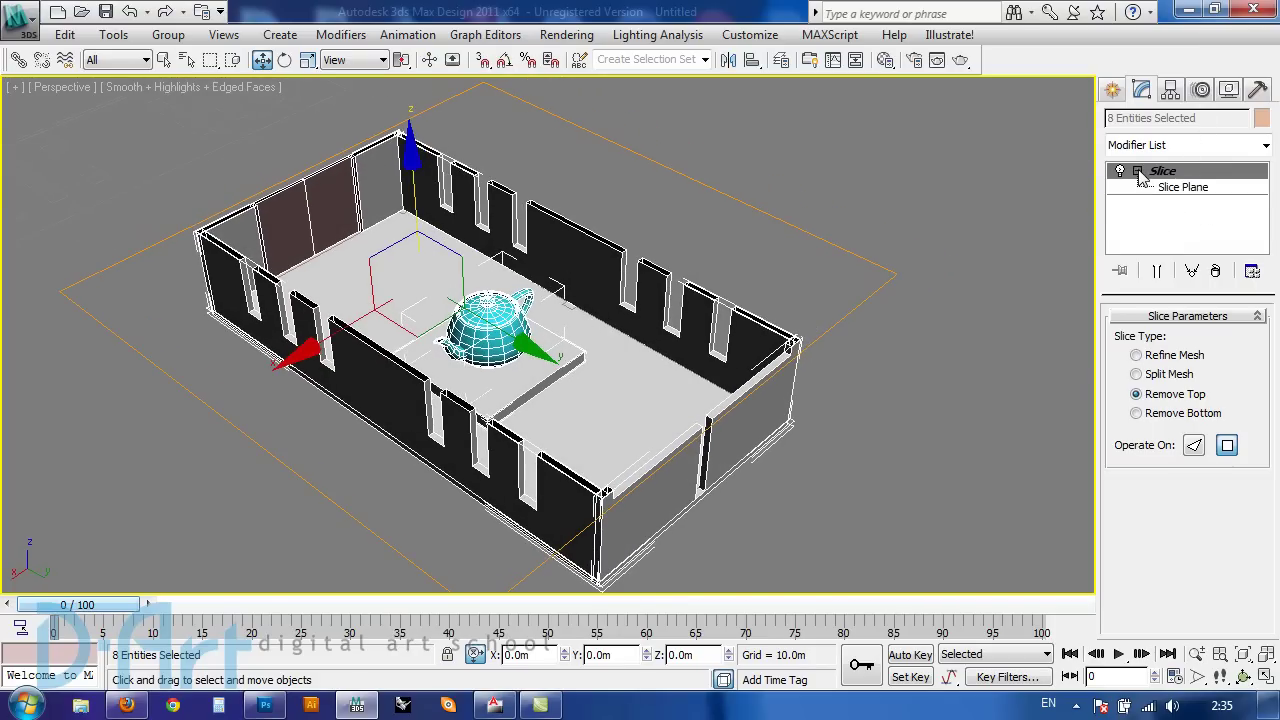
pyautogui.click(1180, 188)
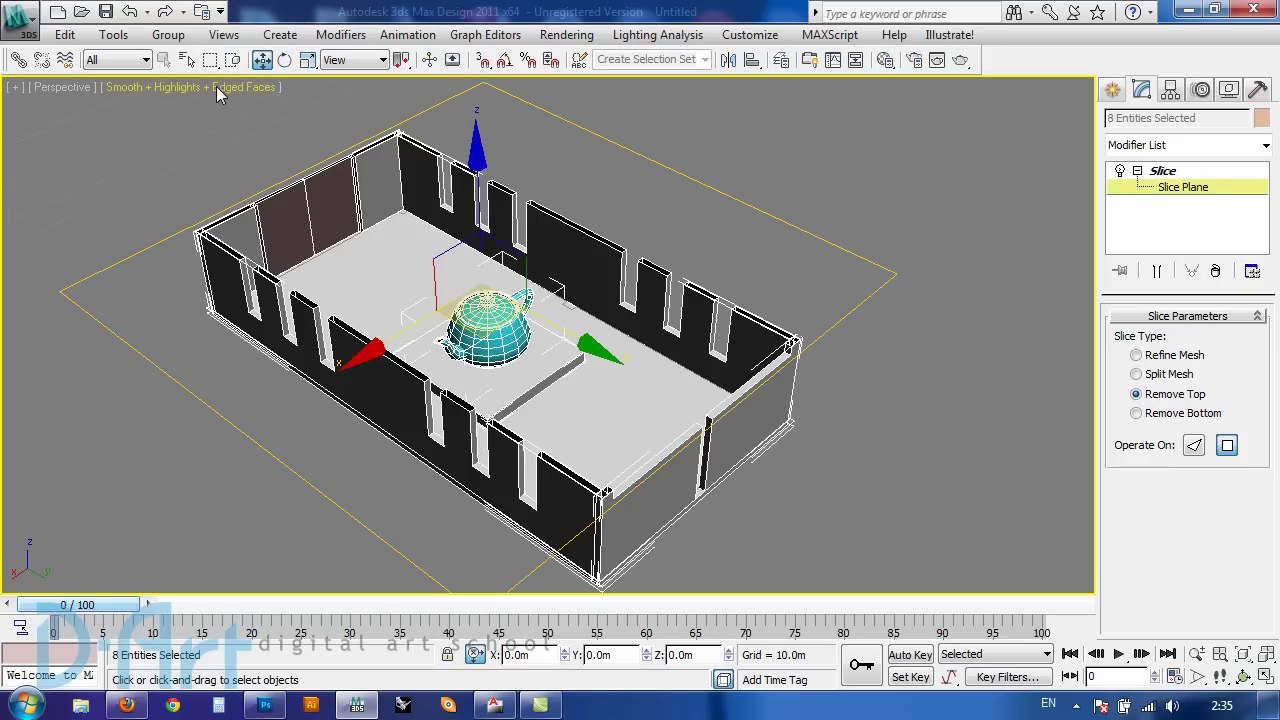
pyautogui.click(286, 60)
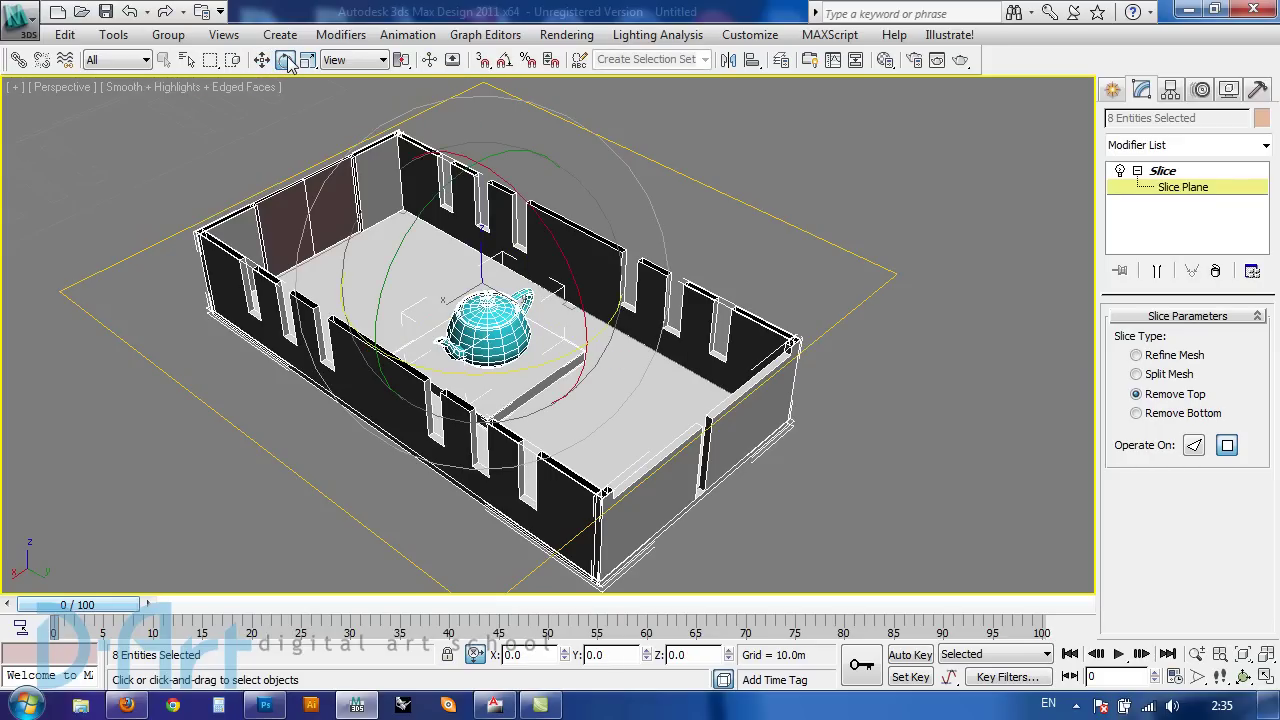
pyautogui.rightClick(287, 60)
pyautogui.doubleClick(823, 222)
pyautogui.write('90')
pyautogui.press('Return')
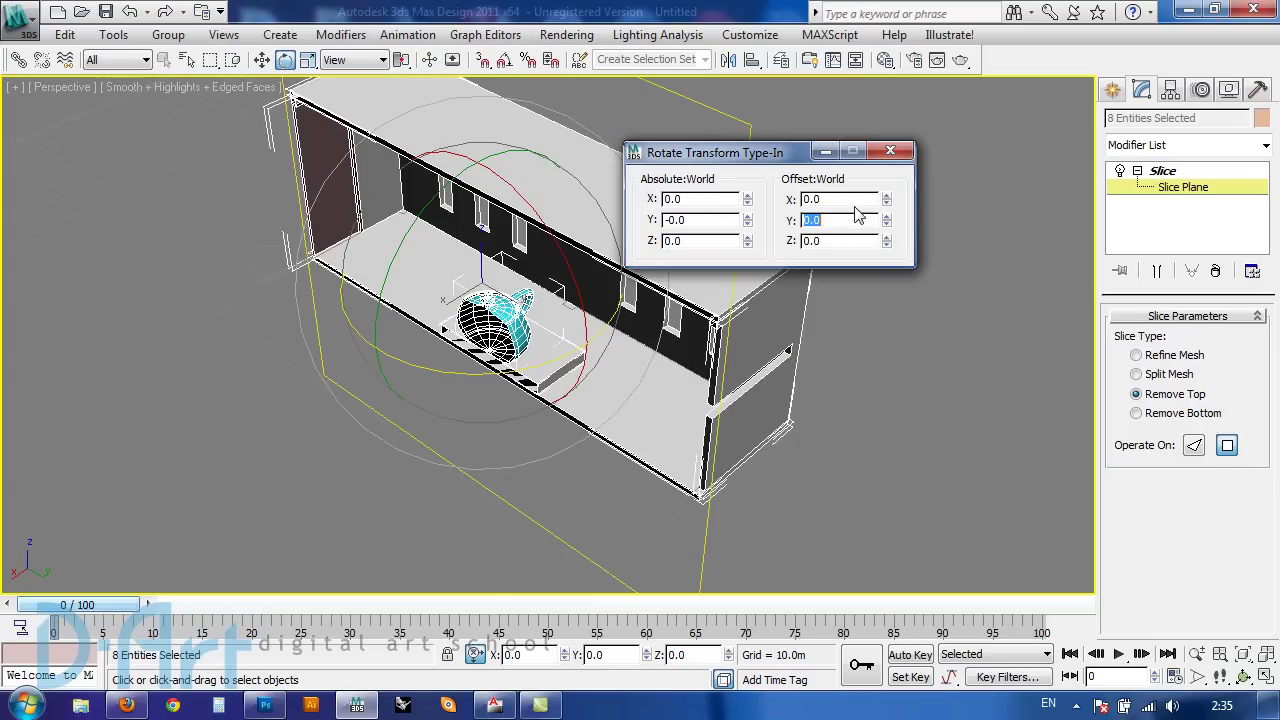
pyautogui.click(910, 151)
# Switch the slice to Remove Bottom and choose Move from the quad menu
pyautogui.moveTo(353, 276)
pyautogui.keyDown('alt'); pyautogui.mouseDown(button='middle')
pyautogui.moveTo(575, 231)
pyautogui.moveTo(563, 220)
pyautogui.moveTo(691, 370)
pyautogui.mouseUp(button='middle'); pyautogui.keyUp('alt')
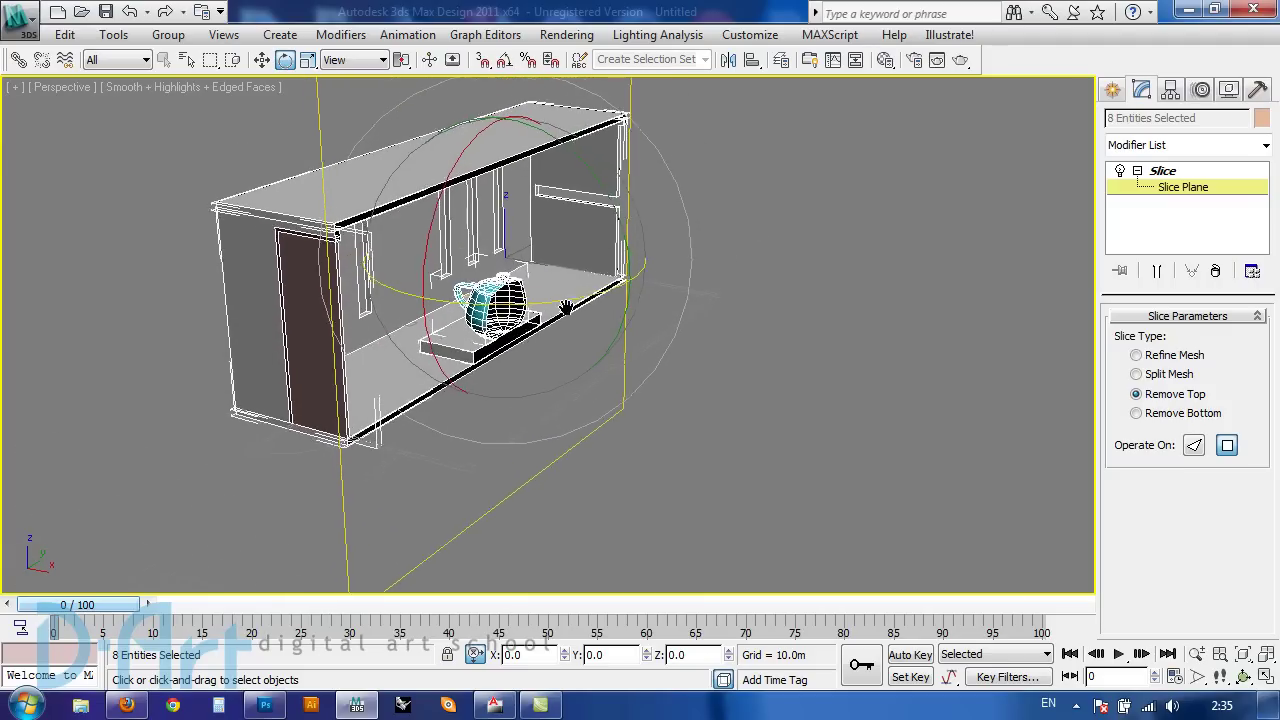
pyautogui.click(1137, 415)
pyautogui.keyDown('alt'); pyautogui.moveTo(572, 376); pyautogui.dragTo(589, 321, button='middle'); pyautogui.keyUp('alt')
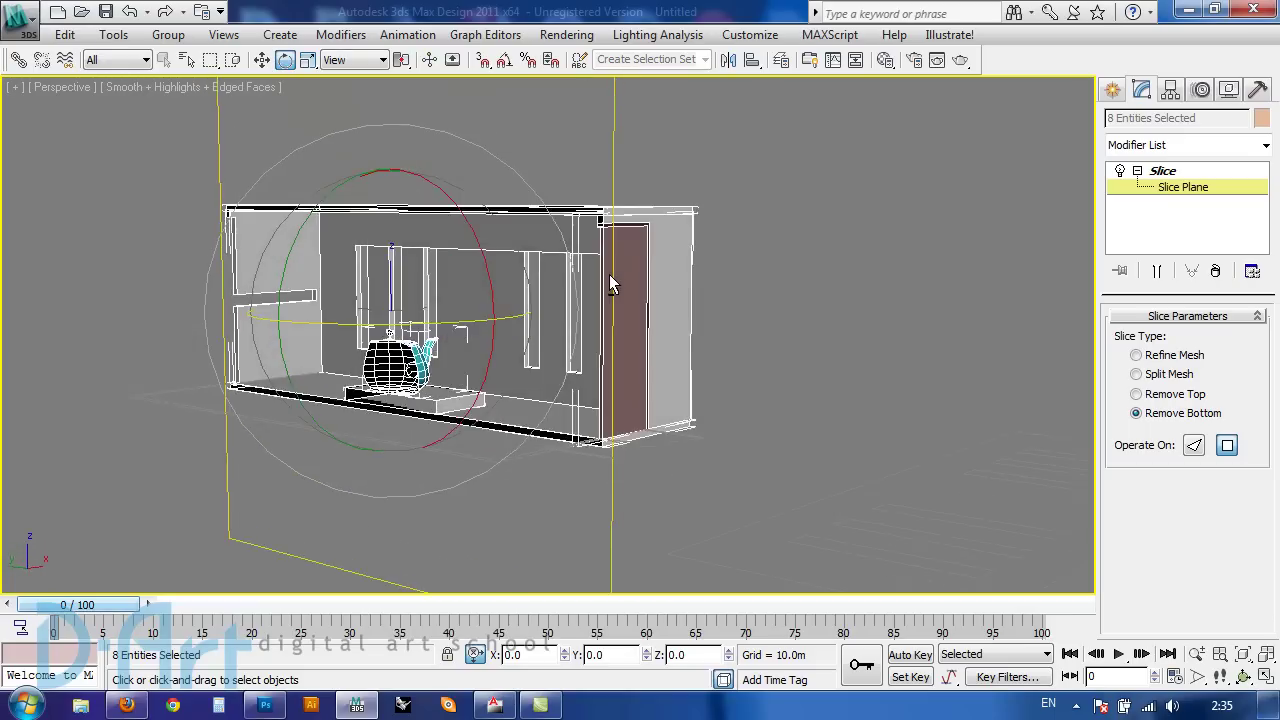
pyautogui.rightClick(911, 215)
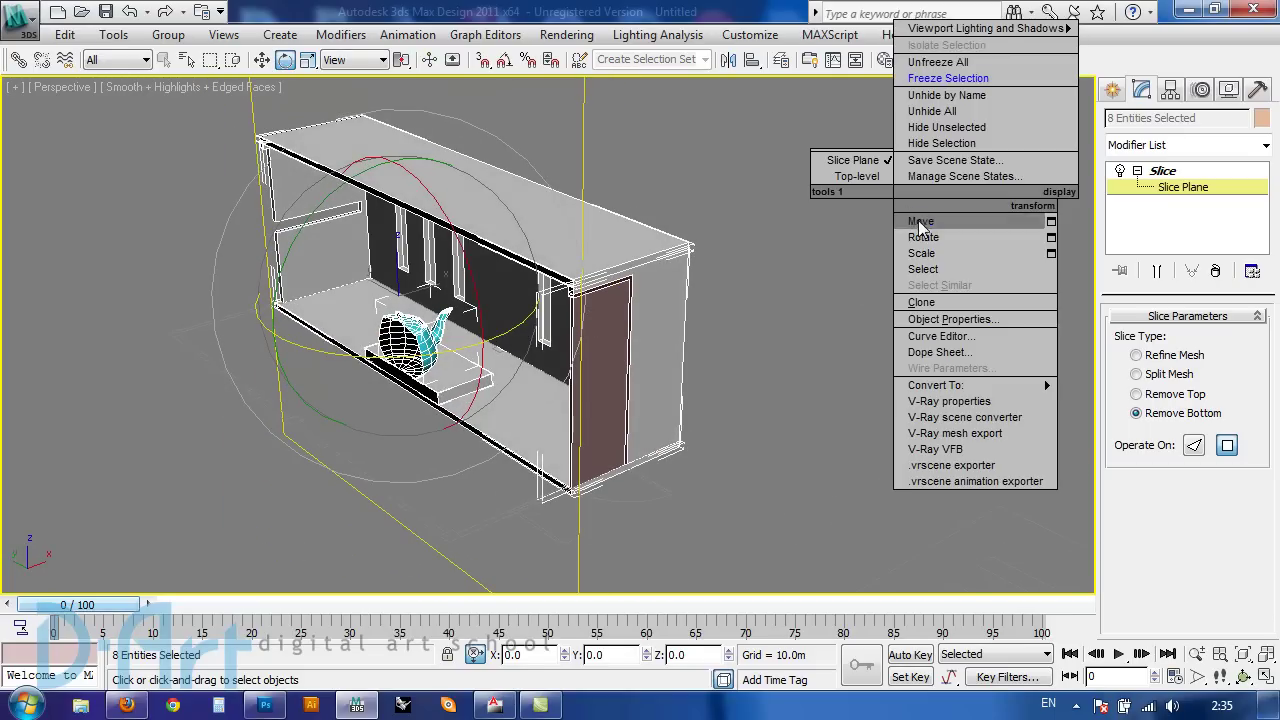
pyautogui.click(915, 146)
pyautogui.moveTo(677, 335)
pyautogui.keyDown('alt'); pyautogui.mouseDown(button='middle')
pyautogui.moveTo(199, 304)
pyautogui.moveTo(376, 271)
pyautogui.mouseUp(button='middle'); pyautogui.keyUp('alt')
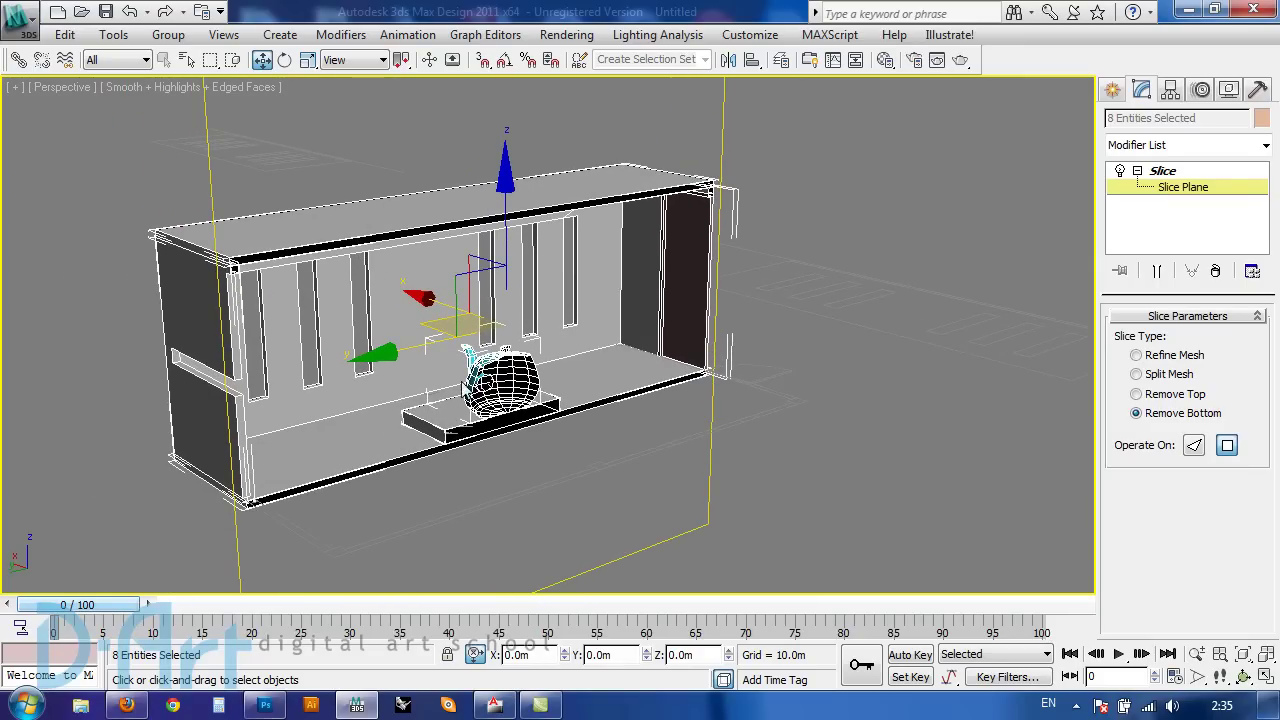
# Zoom, orbit and pan to inspect the open interior and teapot, then return to the Slice level
pyautogui.scroll(3, 603, 471)
pyautogui.scroll(2, 790, 457)
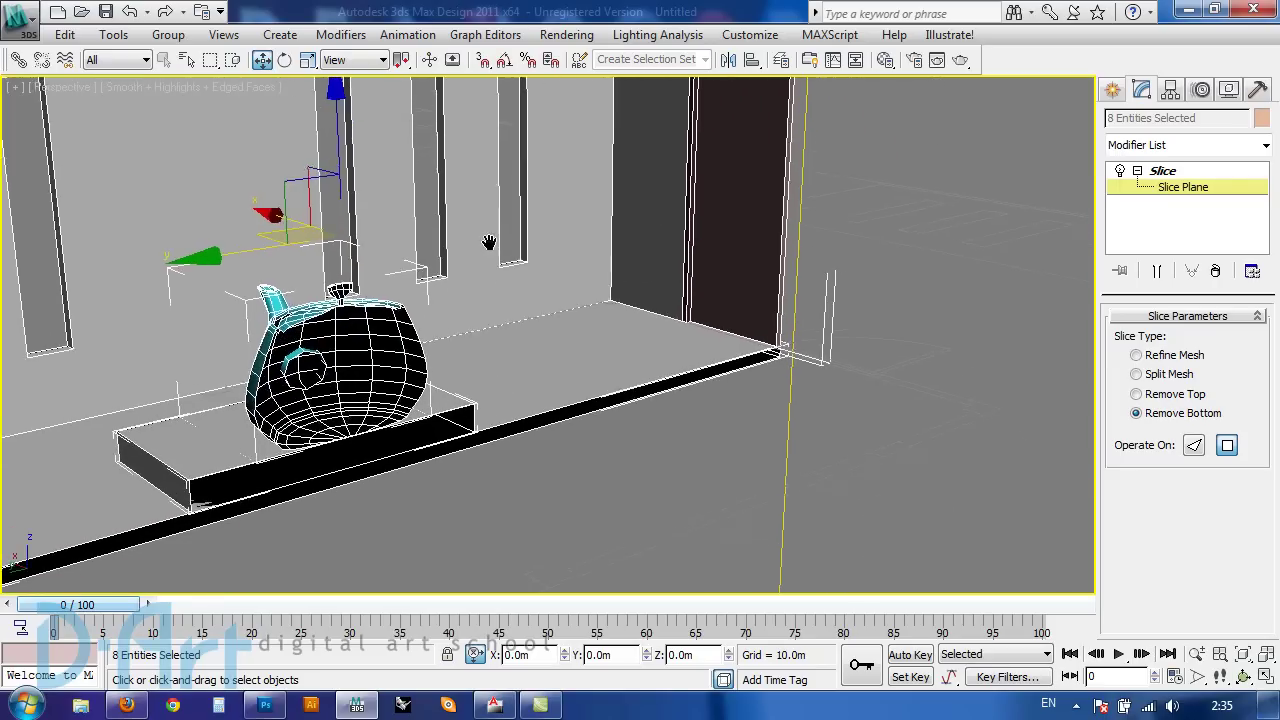
pyautogui.scroll(2, 465, 450)
pyautogui.scroll(-1, 595, 494)
pyautogui.scroll(-1, 640, 440)
pyautogui.scroll(-2, 684, 391)
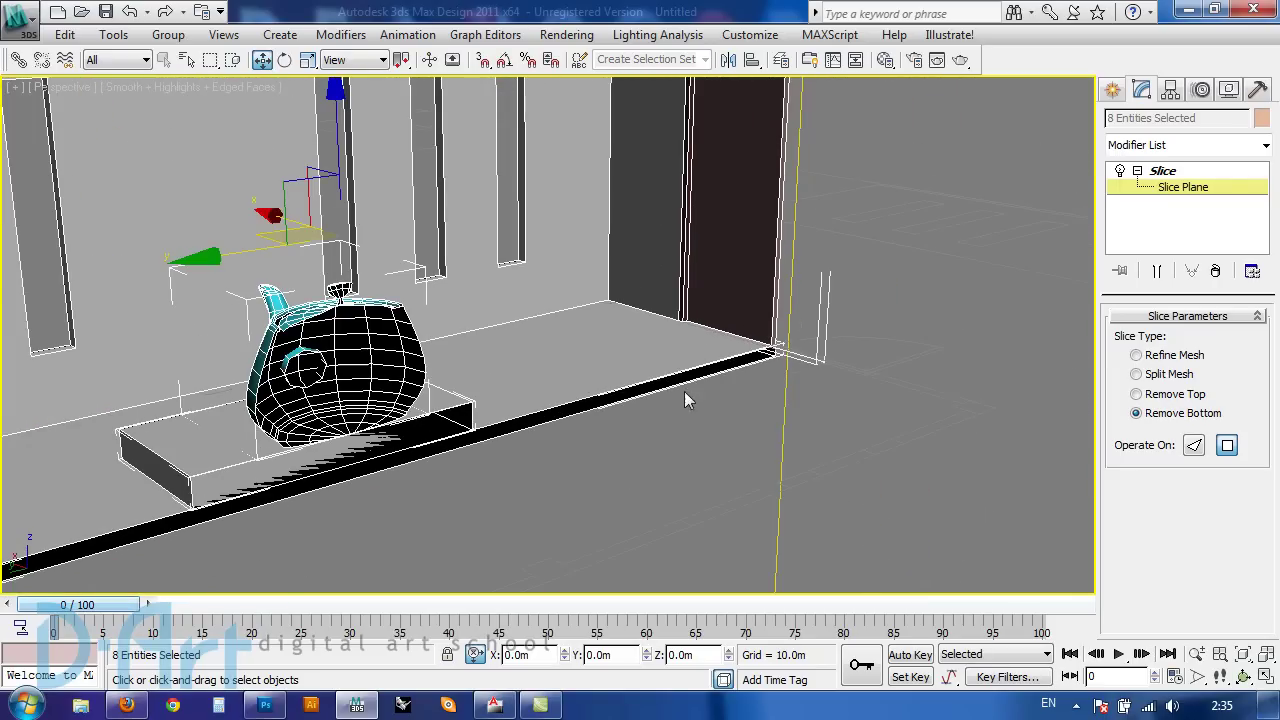
pyautogui.moveTo(440, 238)
pyautogui.keyDown('alt'); pyautogui.mouseDown(button='middle')
pyautogui.moveTo(514, 328)
pyautogui.moveTo(720, 457)
pyautogui.moveTo(843, 563)
pyautogui.moveTo(266, 378)
pyautogui.moveTo(981, 243)
pyautogui.mouseUp(button='middle'); pyautogui.keyUp('alt')
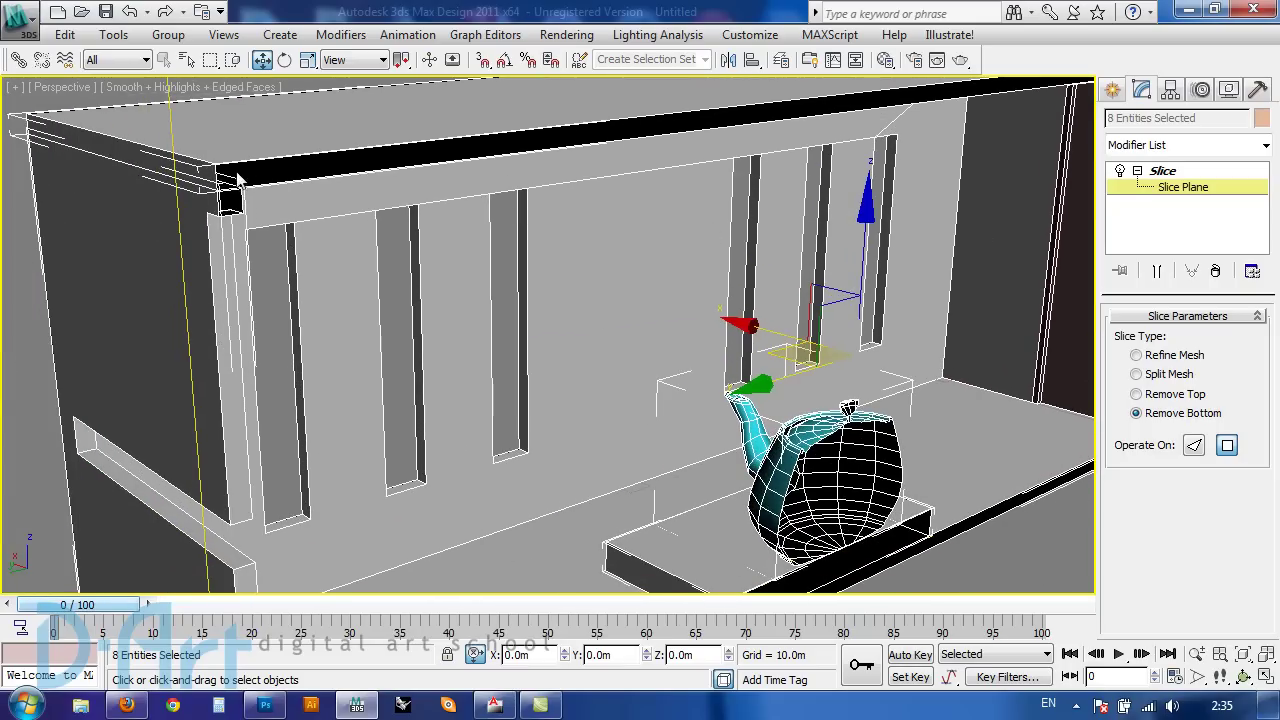
pyautogui.scroll(-2, 374, 257)
pyautogui.scroll(-3, 430, 270)
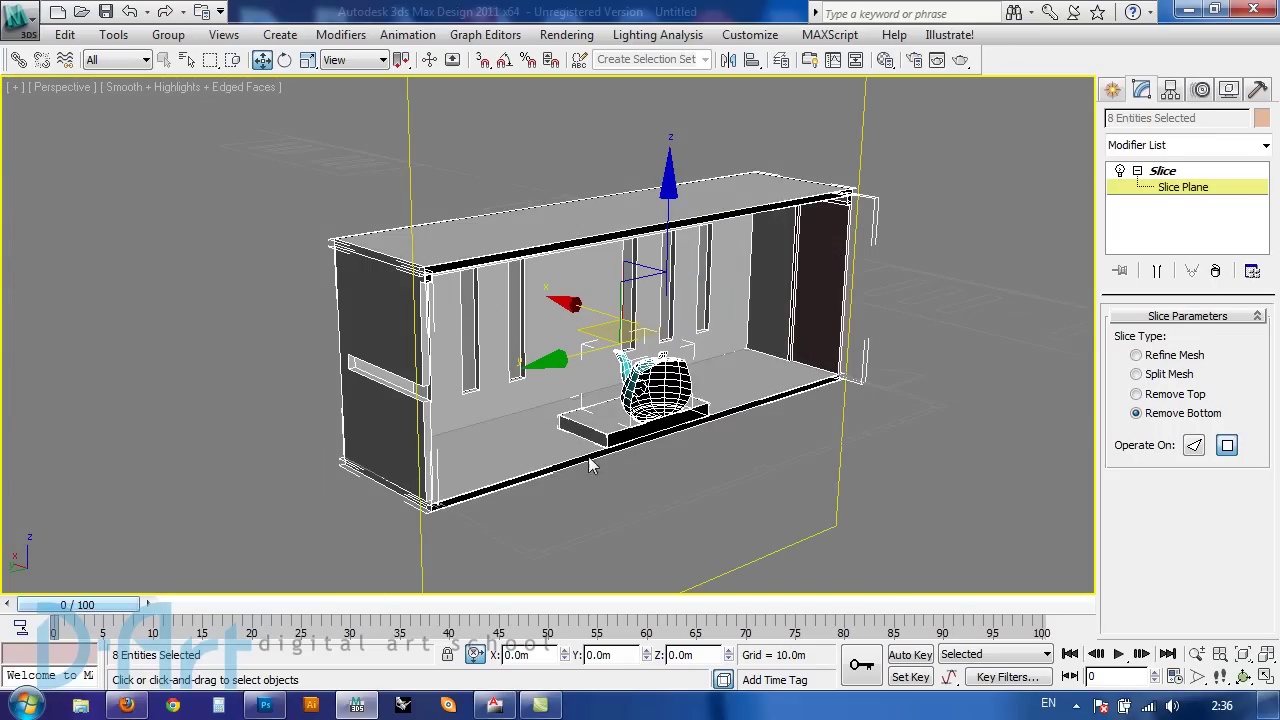
pyautogui.scroll(3, 684, 420)
pyautogui.scroll(-2, 684, 420)
pyautogui.moveTo(684, 300); pyautogui.dragTo(741, 318, button='middle')
pyautogui.click(1266, 171)
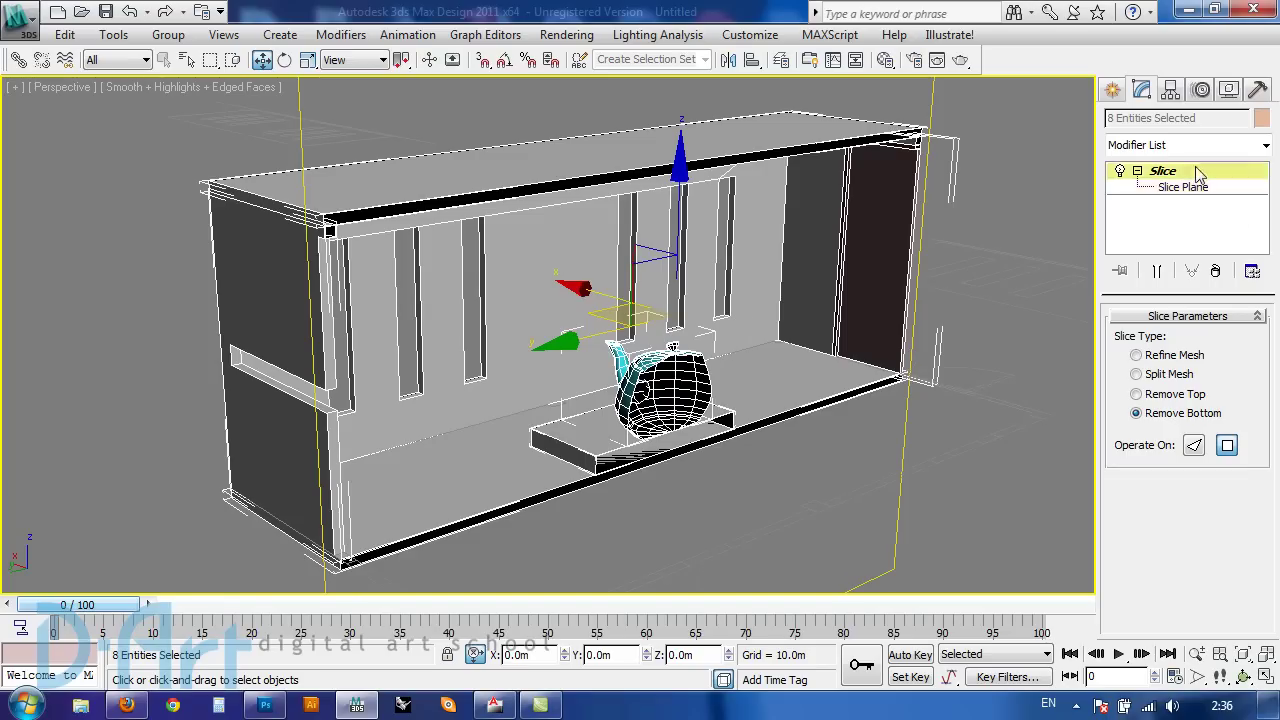
# Add a Cap Holes modifier and deselect to check the capped section walls
pyautogui.click(1265, 145)
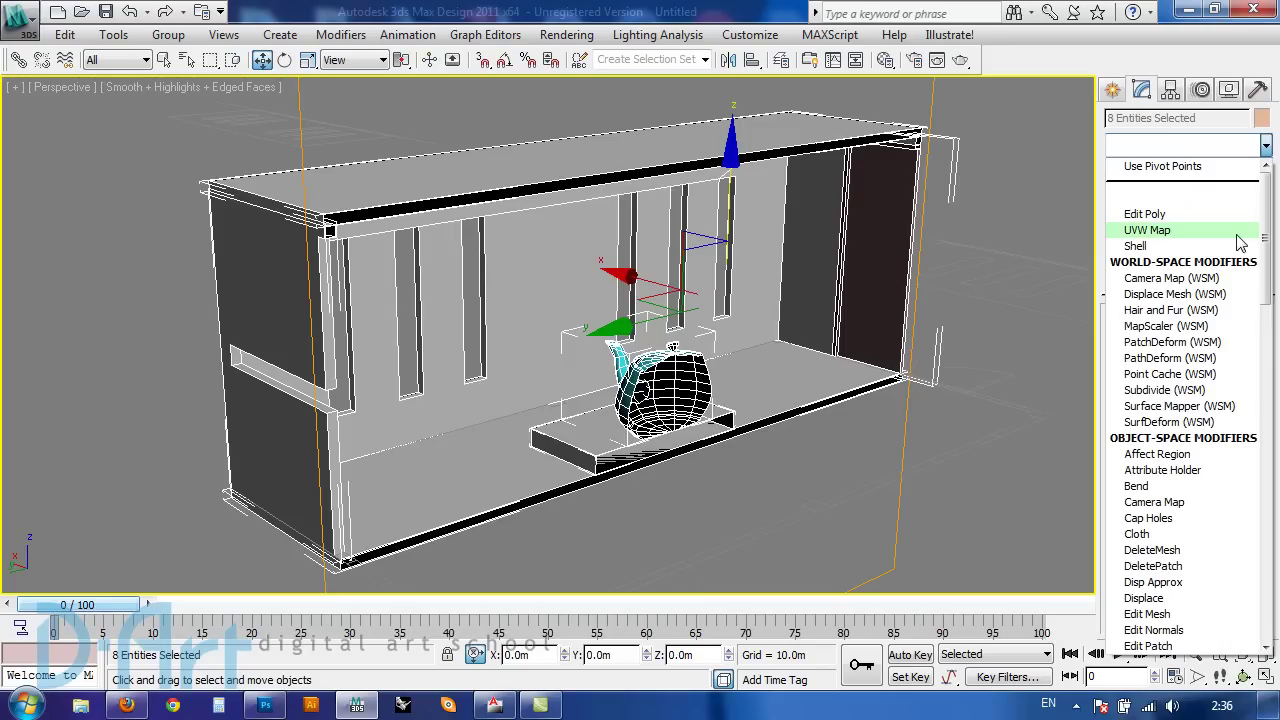
pyautogui.scroll(-2, 1238, 238)
pyautogui.scroll(-5, 1223, 206)
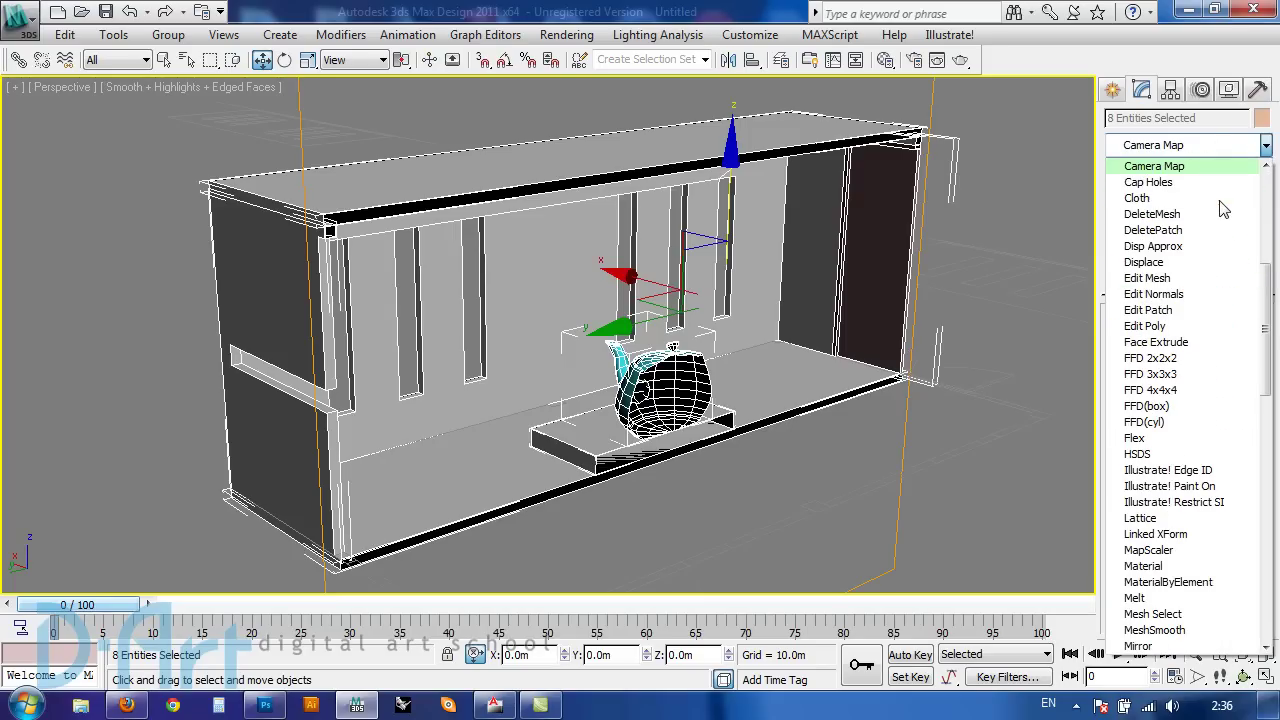
pyautogui.click(1200, 186)
pyautogui.click(1055, 313)
pyautogui.moveTo(769, 378)
pyautogui.keyDown('alt'); pyautogui.mouseDown(button='middle')
pyautogui.moveTo(691, 349)
pyautogui.moveTo(631, 300)
pyautogui.moveTo(234, 209)
pyautogui.moveTo(517, 271)
pyautogui.moveTo(199, 276)
pyautogui.mouseUp(button='middle'); pyautogui.keyUp('alt')
pyautogui.moveTo(609, 203)
pyautogui.keyDown('alt'); pyautogui.mouseDown(button='middle')
pyautogui.moveTo(605, 263)
pyautogui.moveTo(463, 320)
pyautogui.moveTo(567, 323)
pyautogui.moveTo(566, 257)
pyautogui.moveTo(394, 130)
pyautogui.mouseUp(button='middle'); pyautogui.keyUp('alt')
pyautogui.scroll(-3, 605, 263)
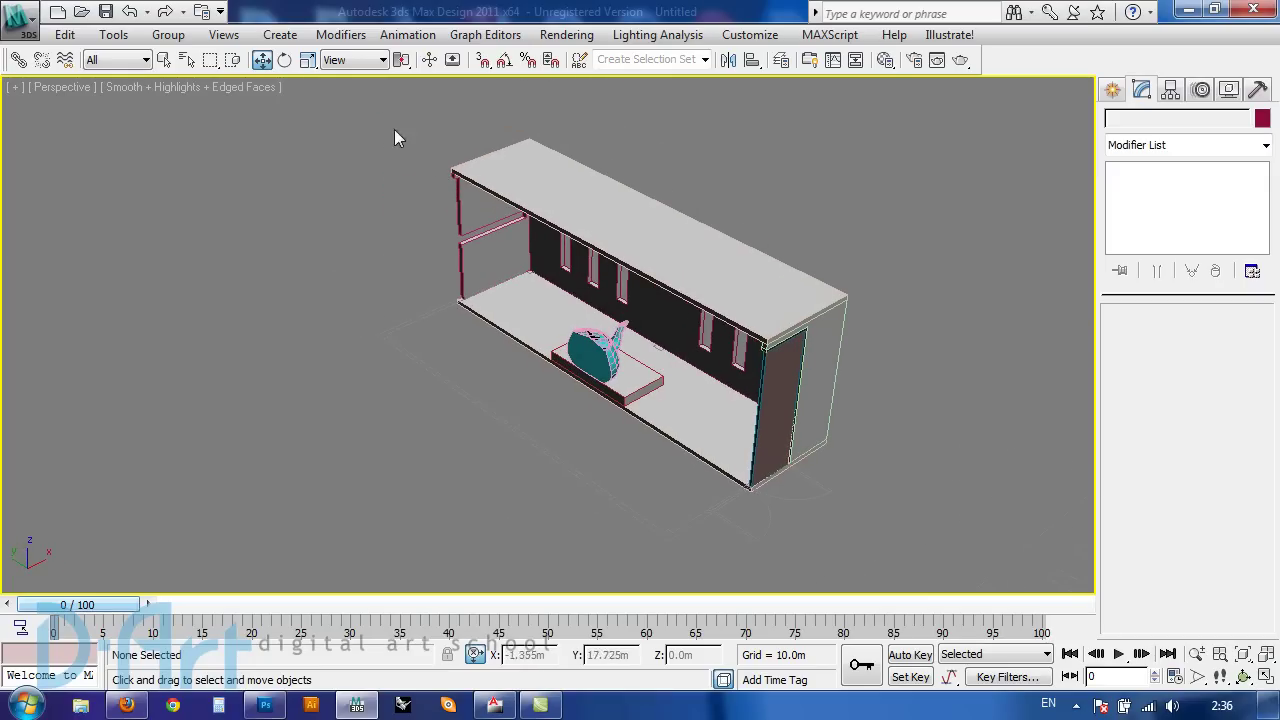
# Select all eight house parts and Shift-drag a copy along X
pyautogui.moveTo(401, 98); pyautogui.dragTo(872, 482)
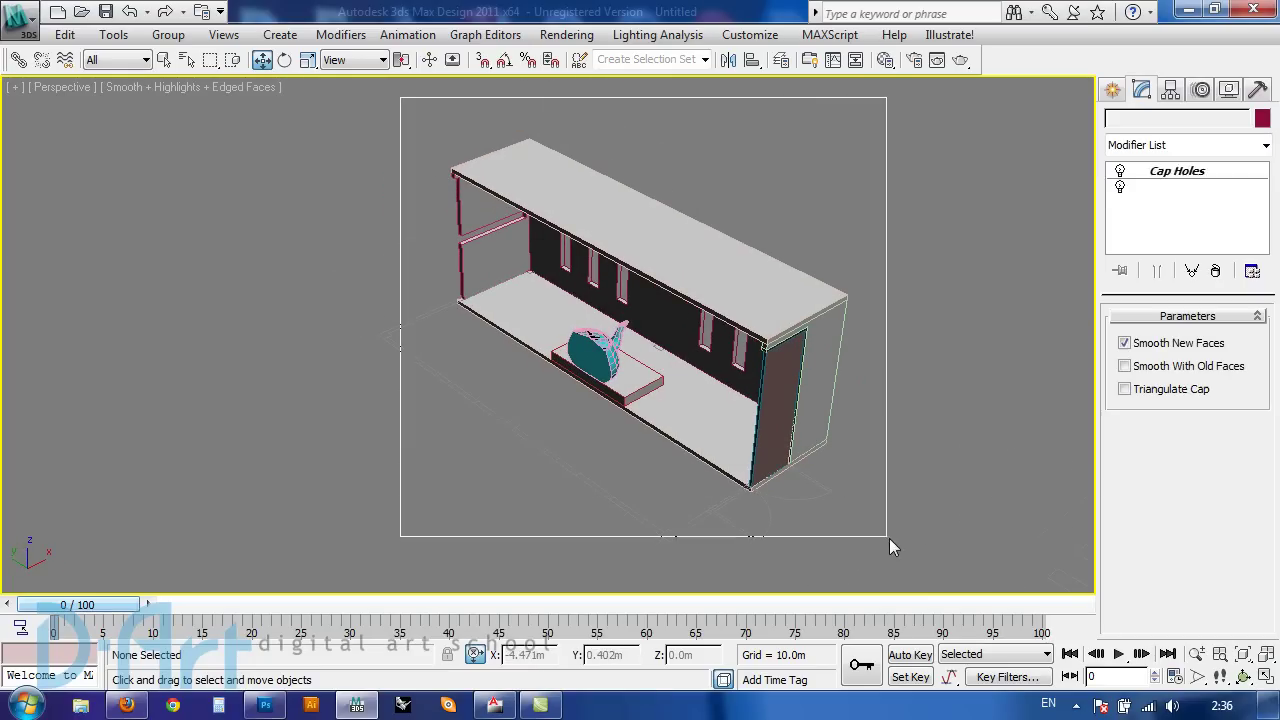
pyautogui.keyDown('alt'); pyautogui.moveTo(835, 456); pyautogui.dragTo(760, 440, button='middle'); pyautogui.keyUp('alt')
pyautogui.moveTo(706, 329)
pyautogui.keyDown('shift'); pyautogui.mouseDown()
pyautogui.moveTo(533, 405)
pyautogui.moveTo(566, 443)
pyautogui.mouseUp(); pyautogui.keyUp('shift')
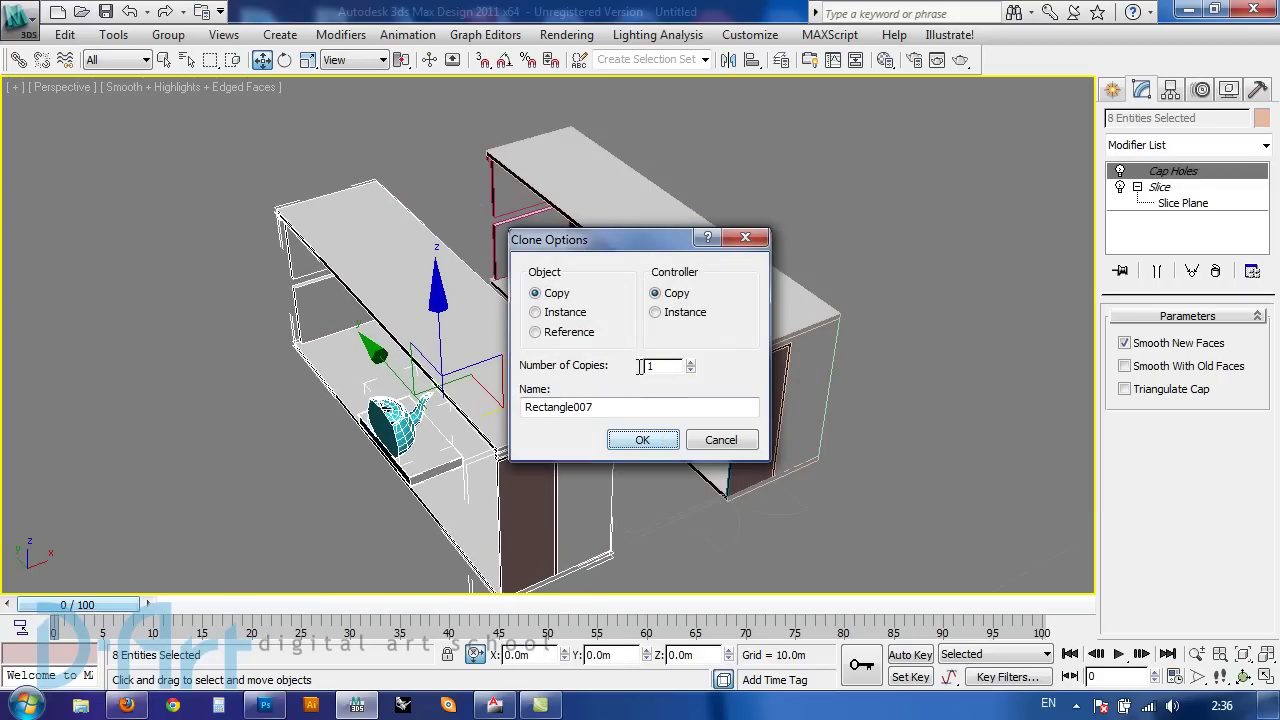
# Confirm one copy and set the copy's Slice to Remove Top
pyautogui.click(642, 440)
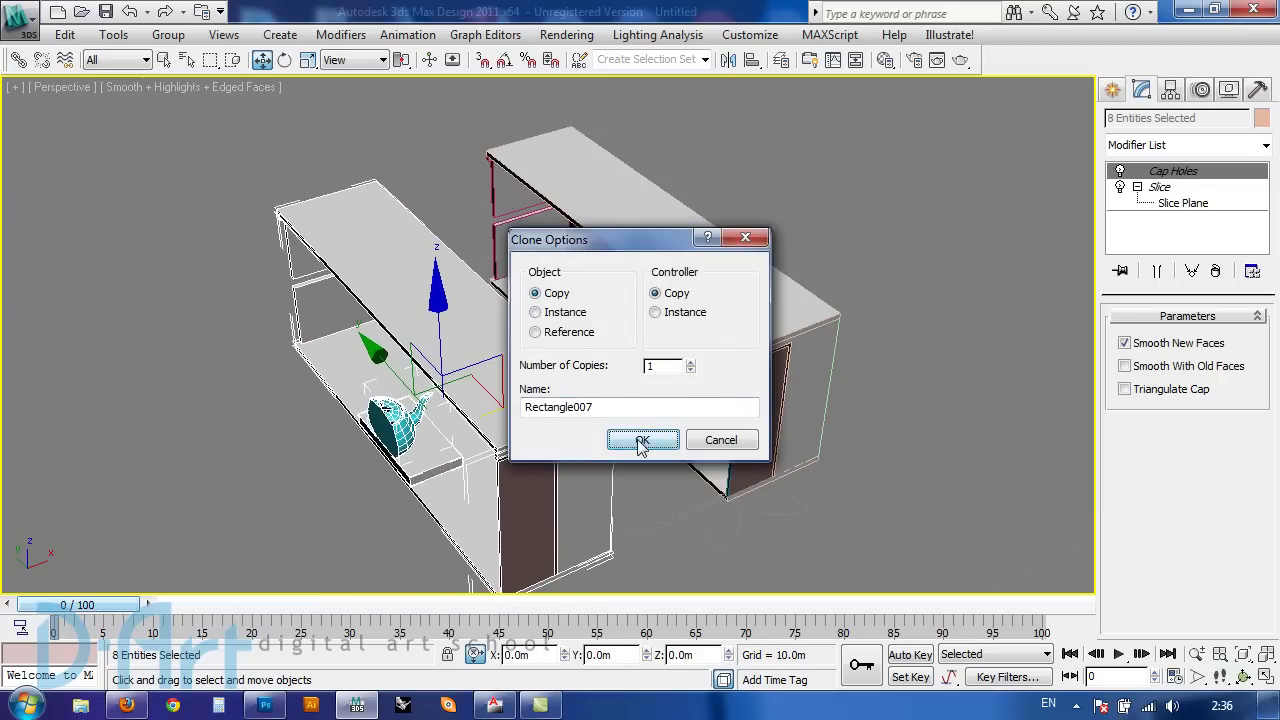
pyautogui.click(1158, 187)
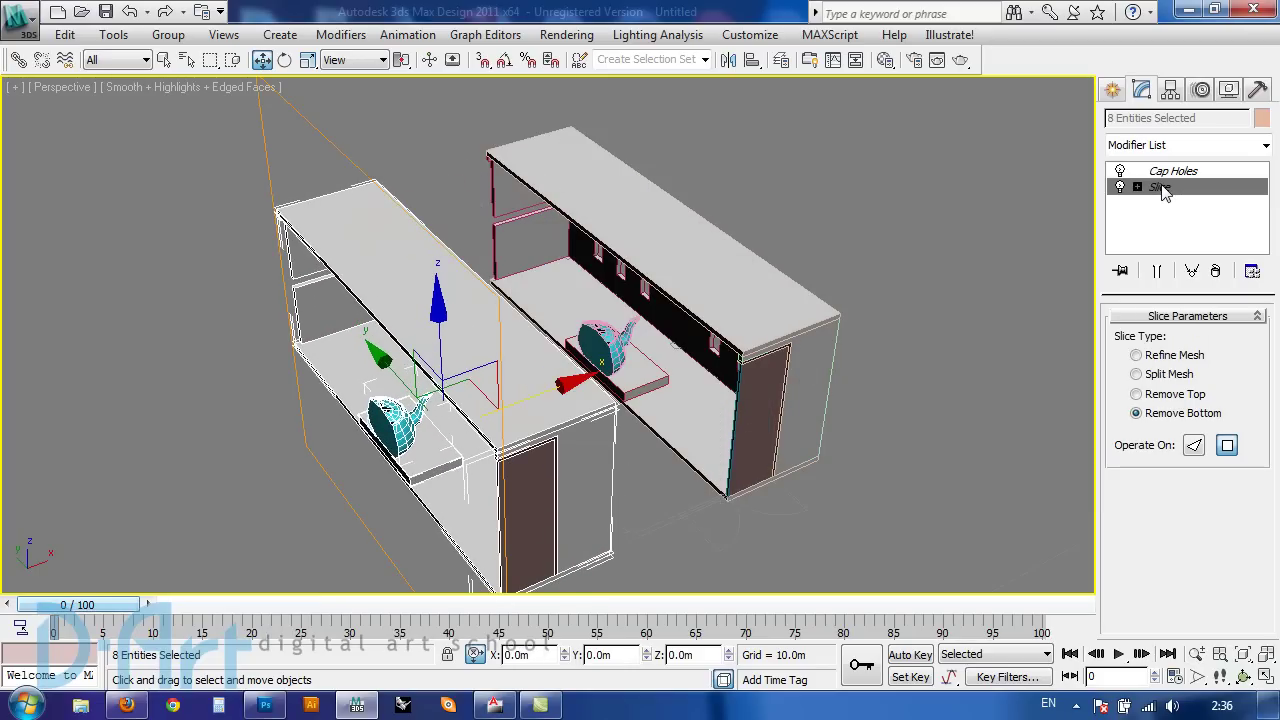
pyautogui.click(1136, 394)
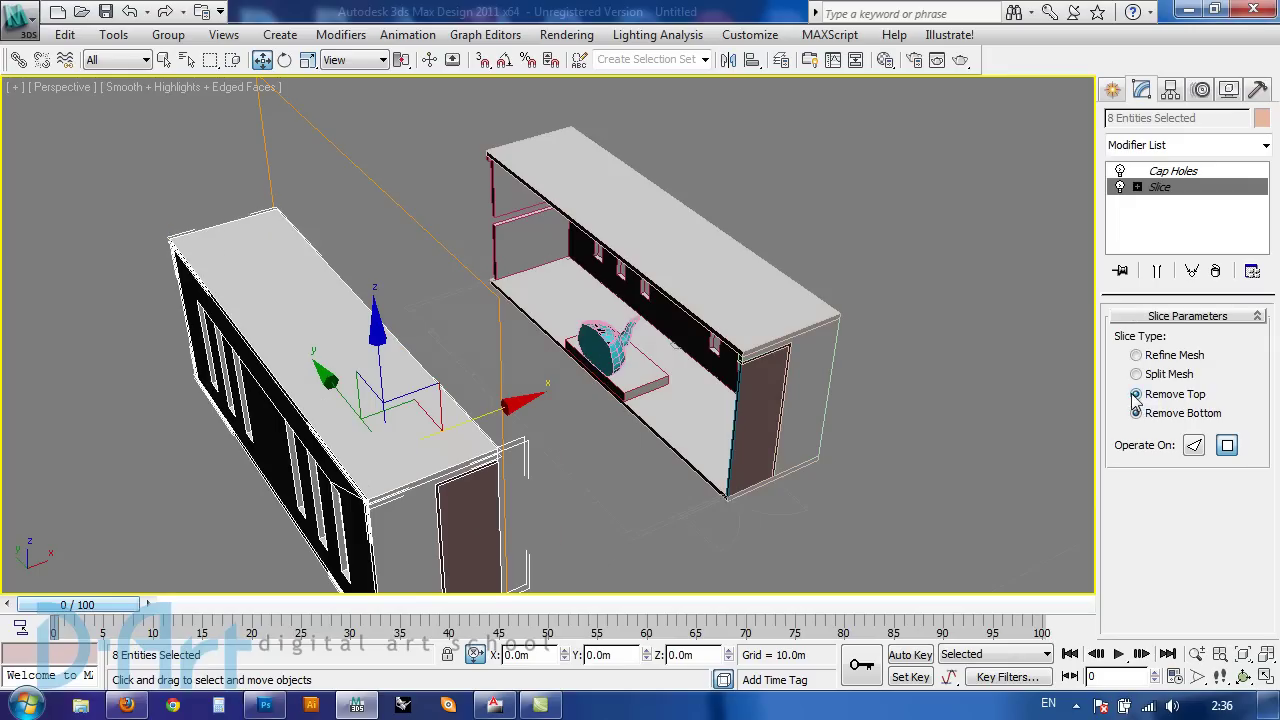
pyautogui.keyDown('alt'); pyautogui.moveTo(748, 342); pyautogui.dragTo(656, 315, button='middle'); pyautogui.keyUp('alt')
pyautogui.click(656, 315)
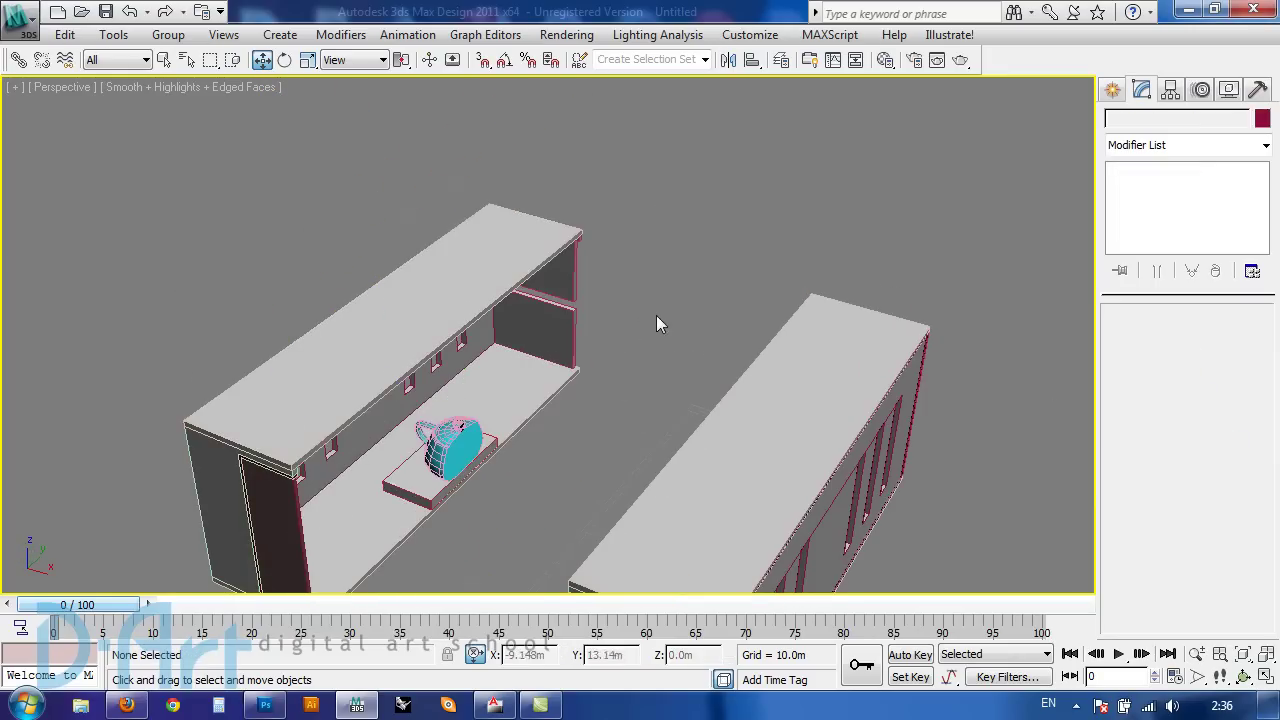
pyautogui.moveTo(558, 378)
pyautogui.keyDown('alt'); pyautogui.mouseDown(button='middle')
pyautogui.moveTo(737, 177)
pyautogui.moveTo(531, 371)
pyautogui.moveTo(651, 386)
pyautogui.moveTo(823, 351)
pyautogui.moveTo(661, 440)
pyautogui.moveTo(815, 333)
pyautogui.moveTo(790, 410)
pyautogui.moveTo(757, 452)
pyautogui.mouseUp(button='middle'); pyautogui.keyUp('alt')
pyautogui.scroll(5, 737, 177)
pyautogui.scroll(-3, 605, 300)
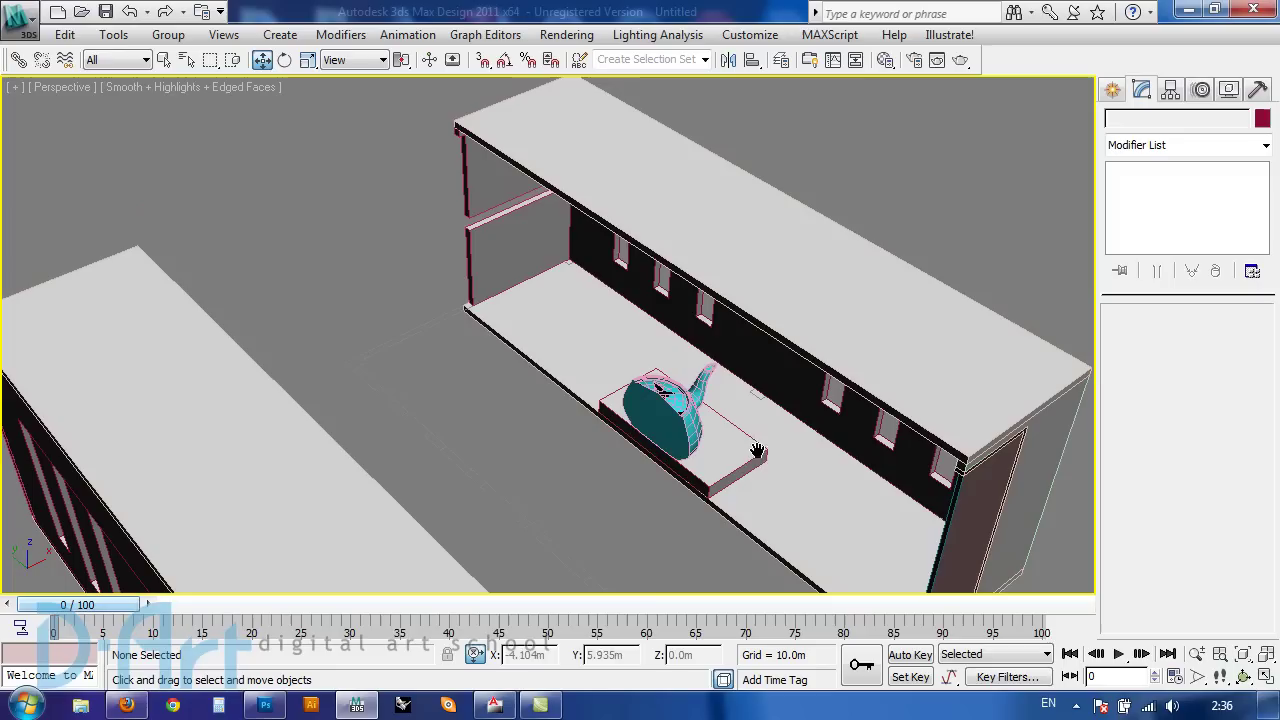
pyautogui.moveTo(828, 358)
pyautogui.keyDown('alt'); pyautogui.mouseDown(button='middle')
pyautogui.moveTo(606, 354)
pyautogui.moveTo(571, 366)
pyautogui.moveTo(627, 351)
pyautogui.moveTo(649, 322)
pyautogui.moveTo(619, 218)
pyautogui.mouseUp(button='middle'); pyautogui.keyUp('alt')
pyautogui.scroll(-3, 627, 351)
pyautogui.scroll(-2, 797, 343)
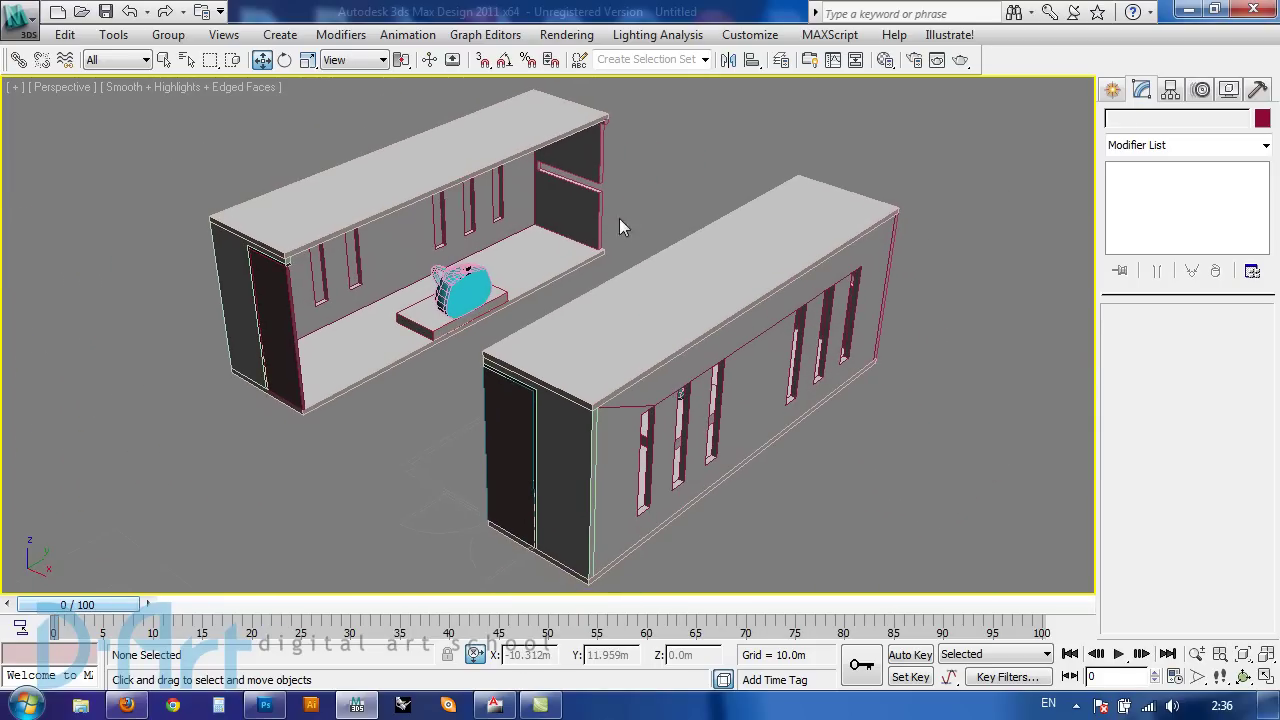